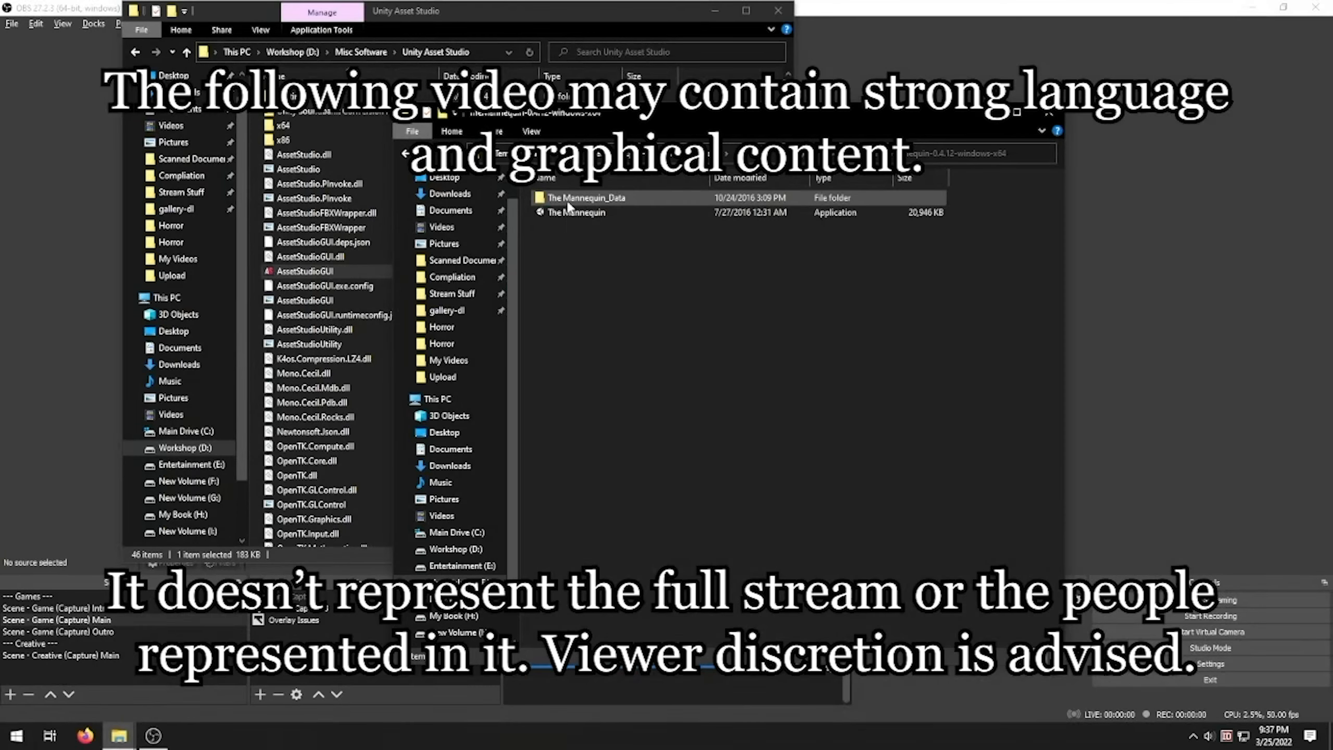
# Step: Launch The Mannequin application from the extracted game folder
pyautogui.doubleClick(575, 214)
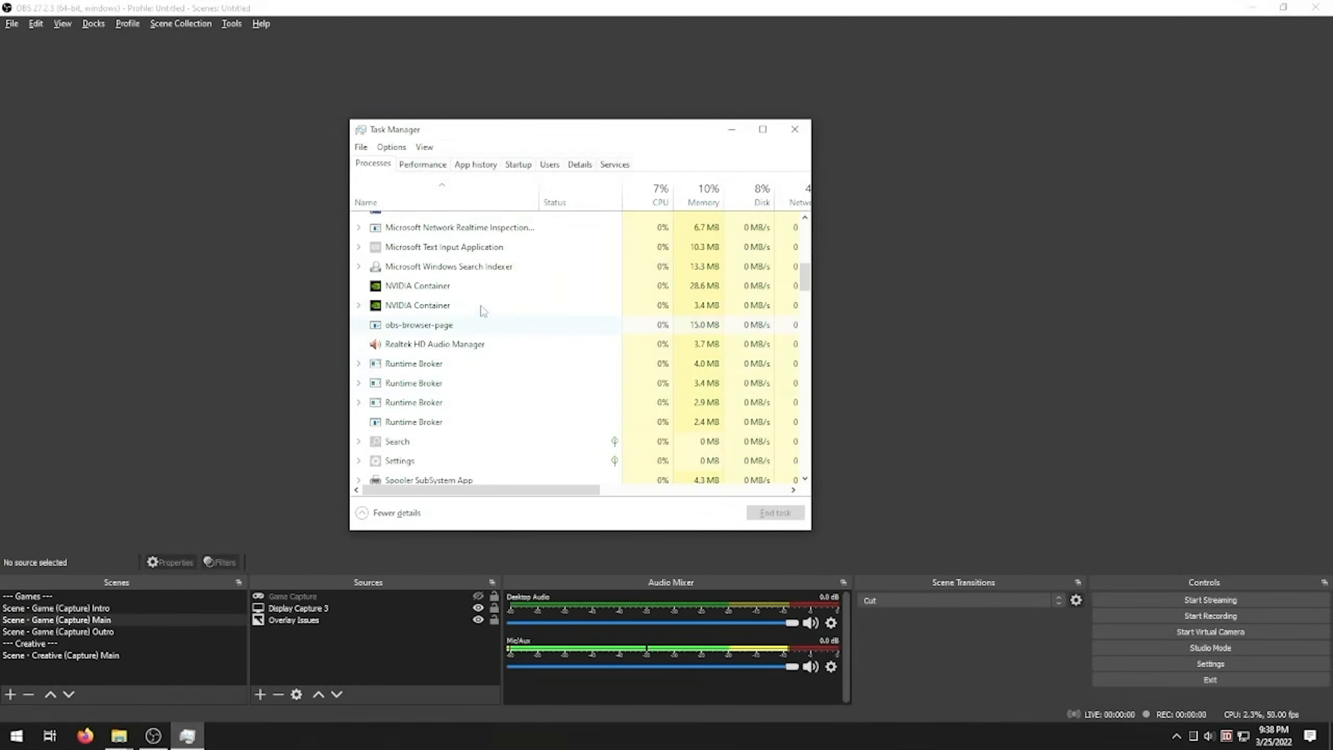
pyautogui.scroll(-2, 487, 305)
pyautogui.scroll(-2, 486, 304)
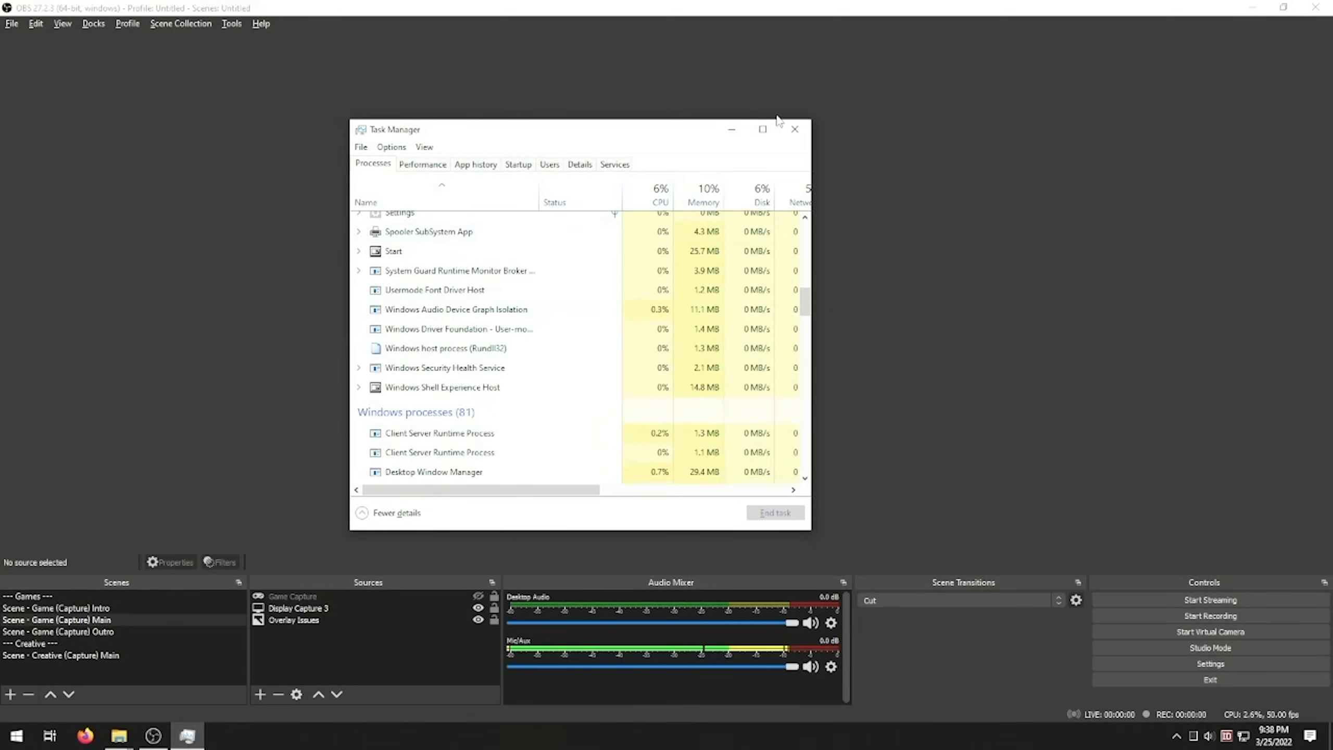
# Step: Close Task Manager, leaving The Mannequin's title screen showing
pyautogui.click(795, 128)
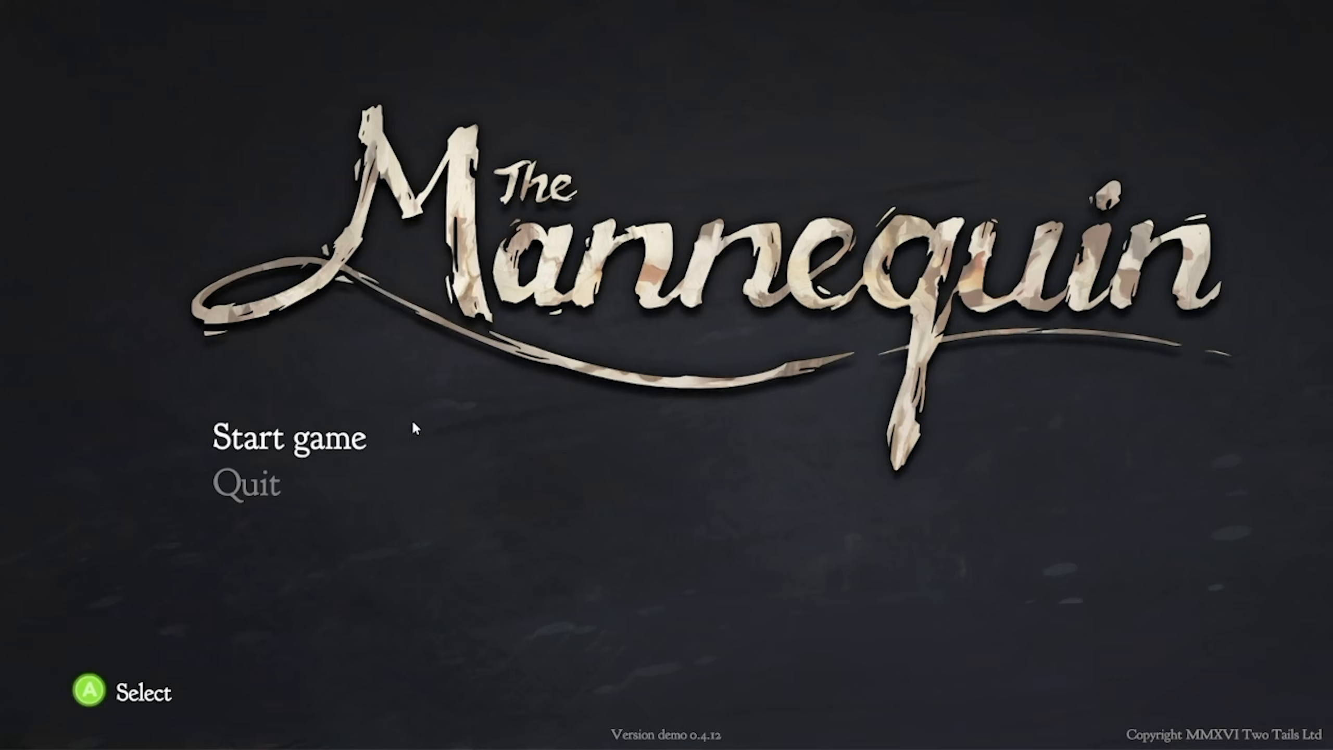
# Step: Start a new game, accept the 16+ warning and continue past the headphones notice
pyautogui.click(365, 440)
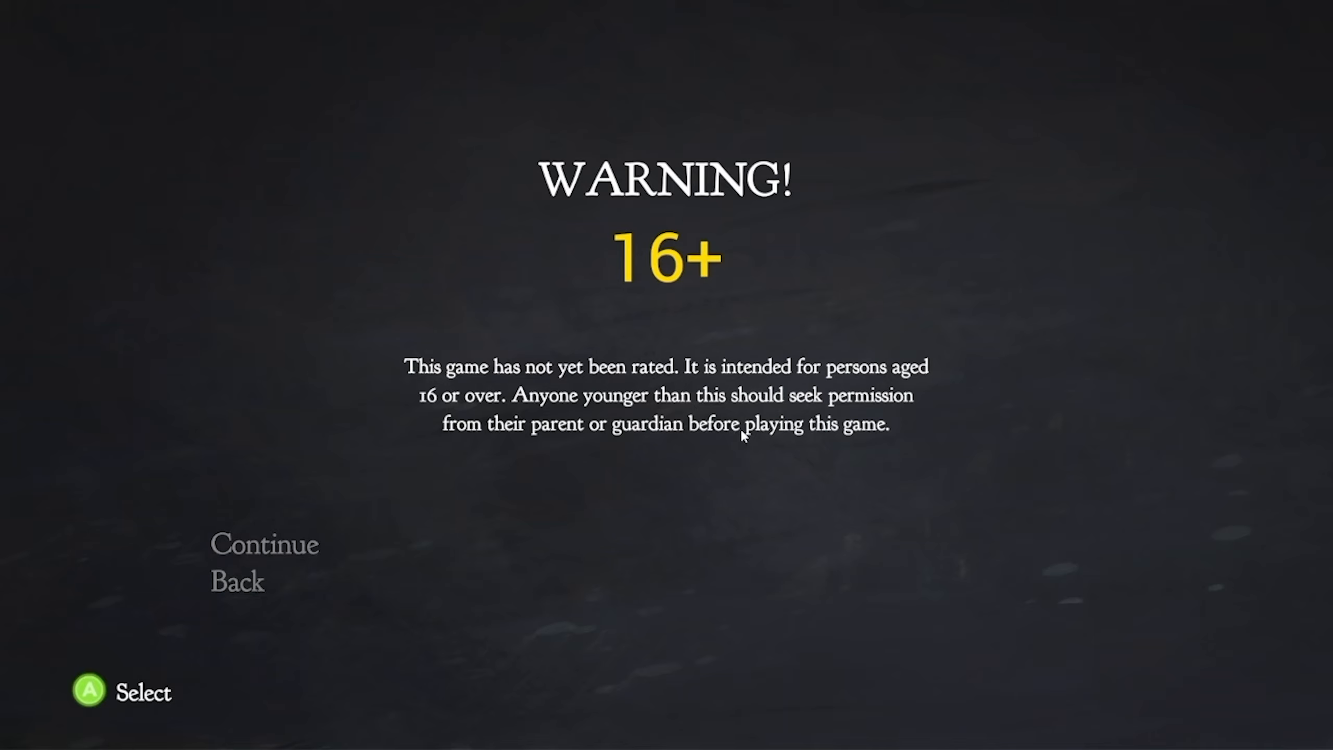
pyautogui.click(284, 550)
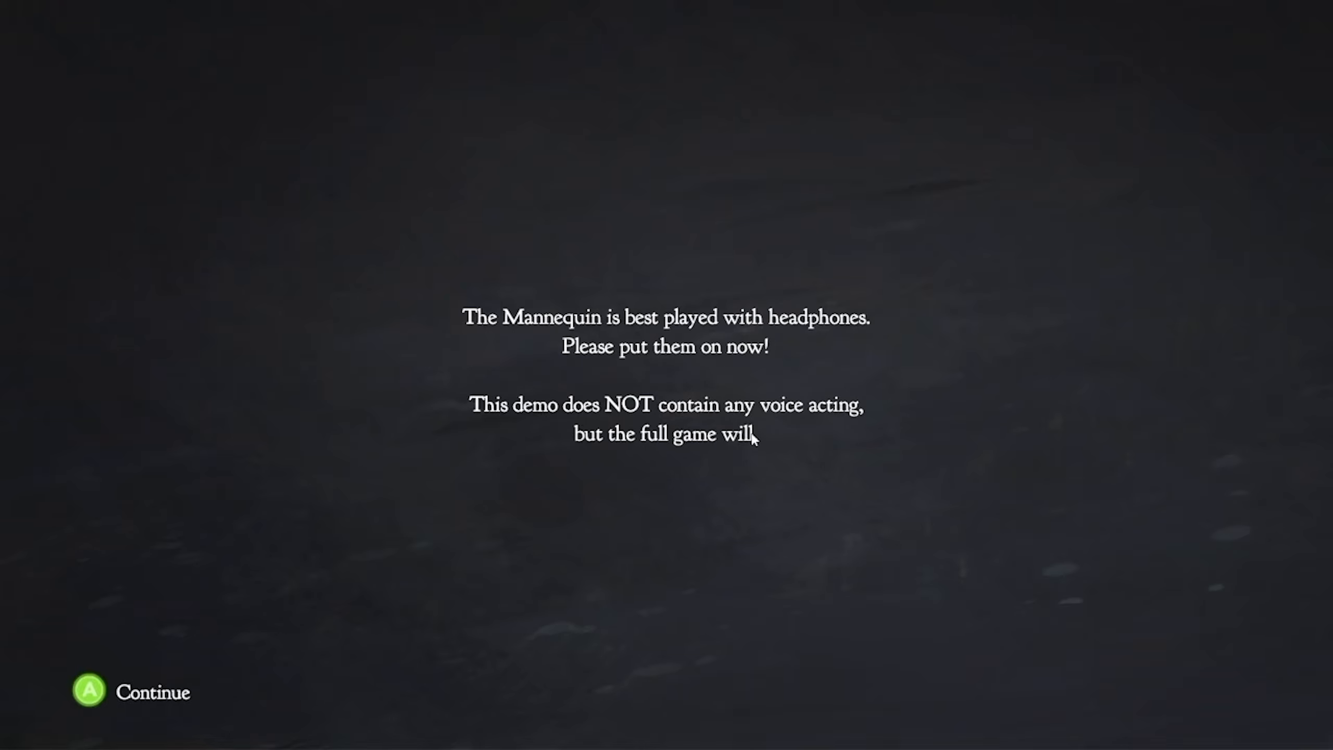
pyautogui.click(157, 691)
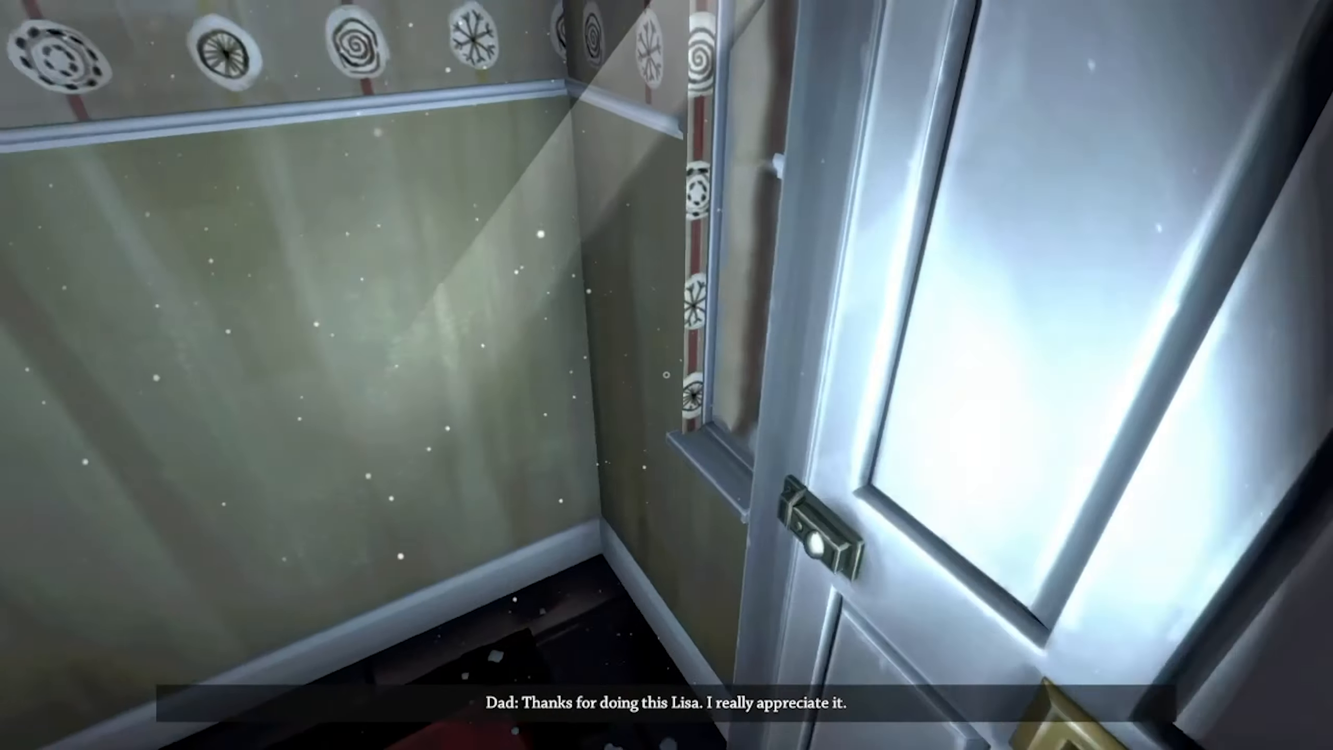
# Step: Walk down the dark hallway and climb both staircases to the upper landing
pyautogui.press('w')
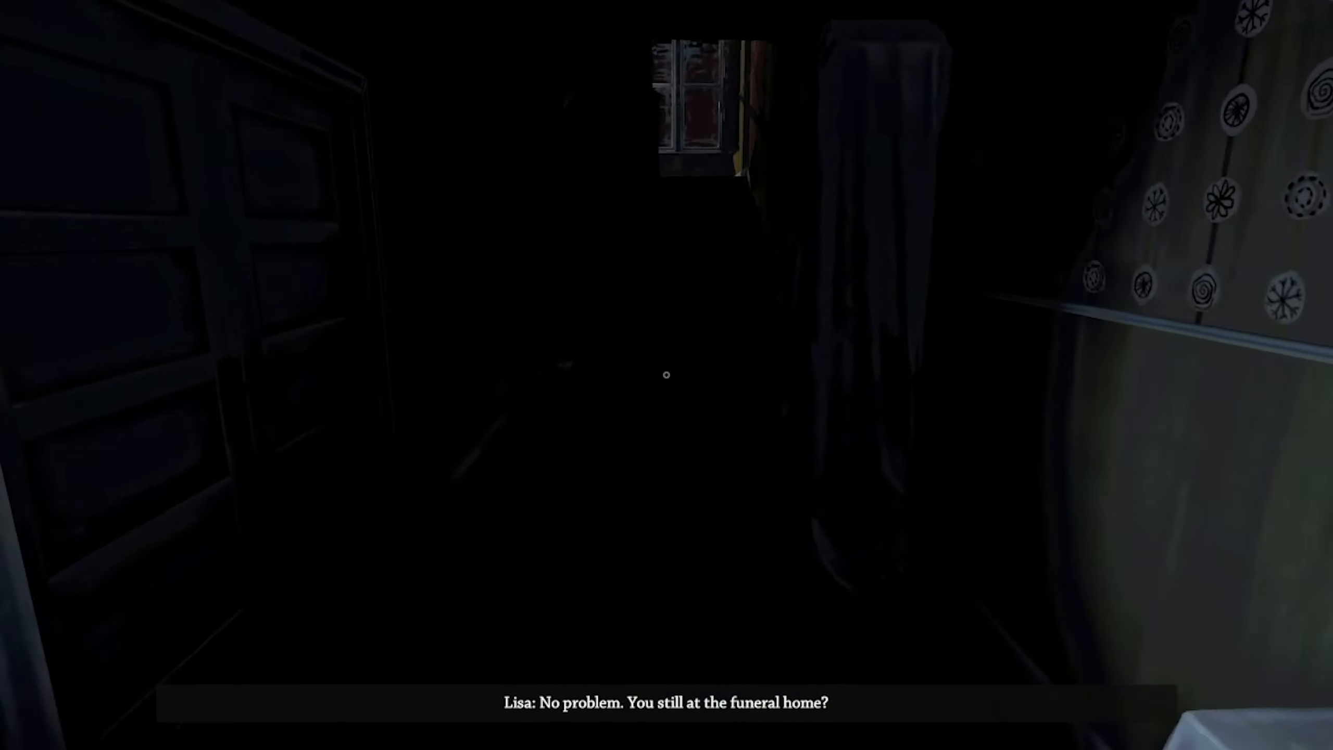
pyautogui.press('w')
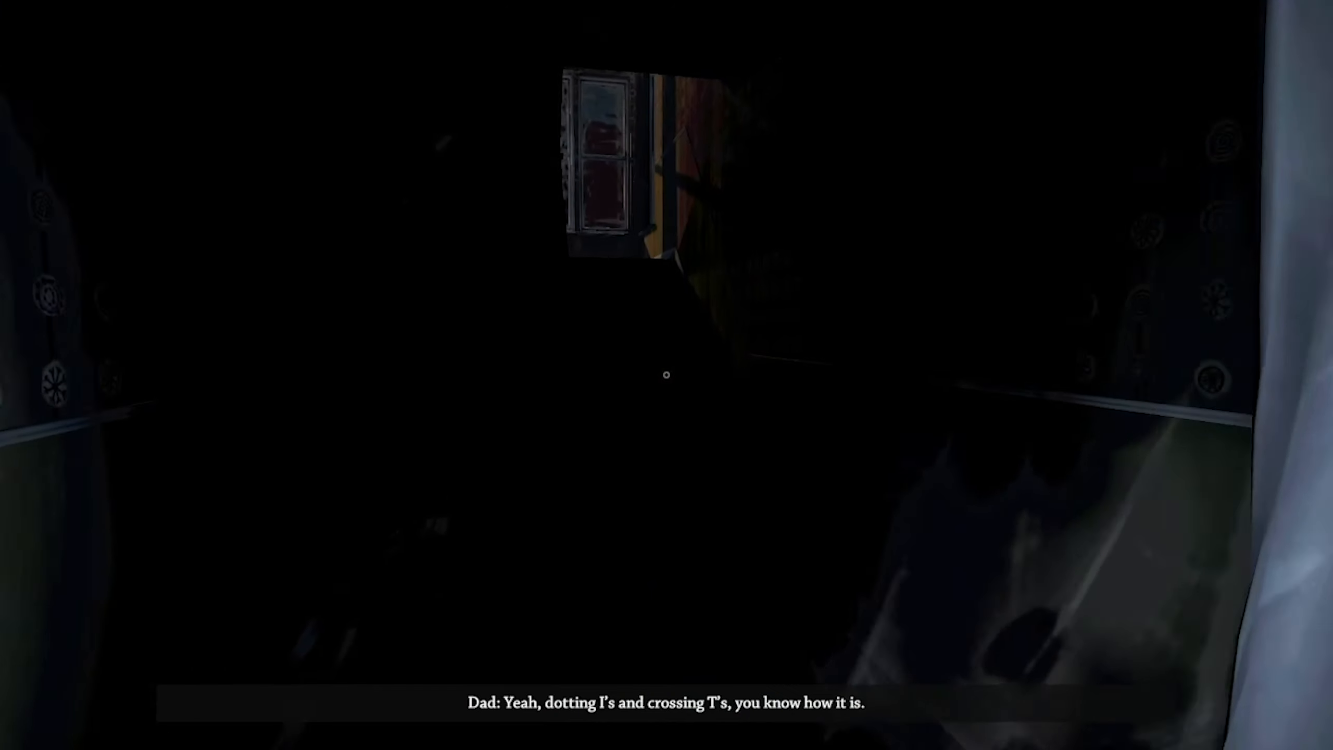
pyautogui.press('w')
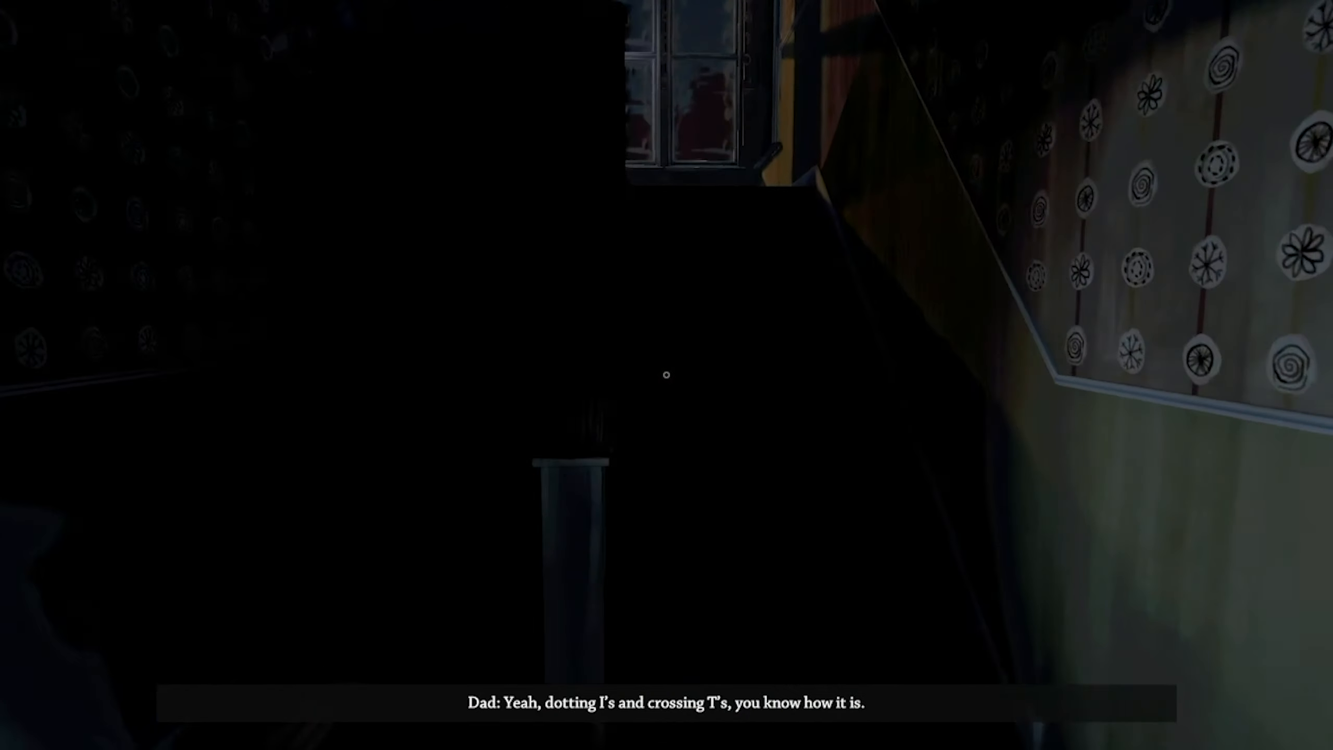
pyautogui.press('w')
pyautogui.press('w')
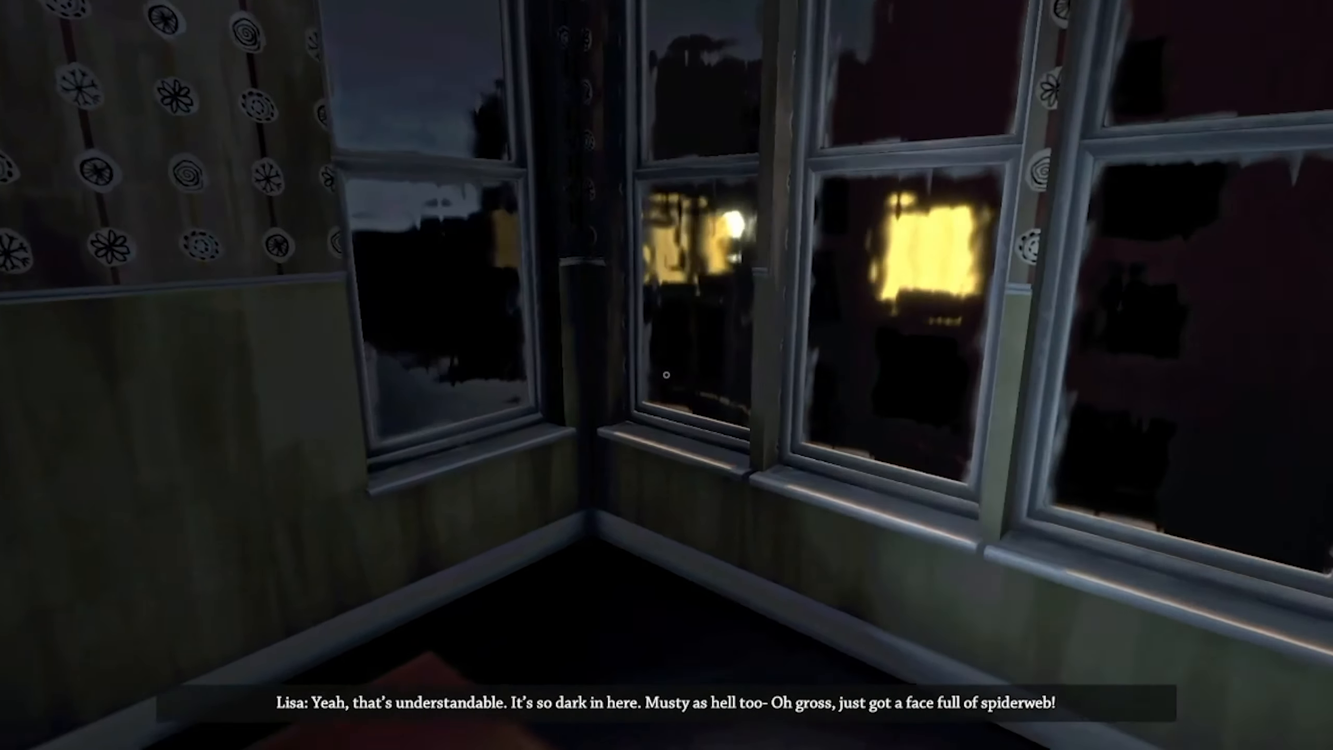
pyautogui.press('w')
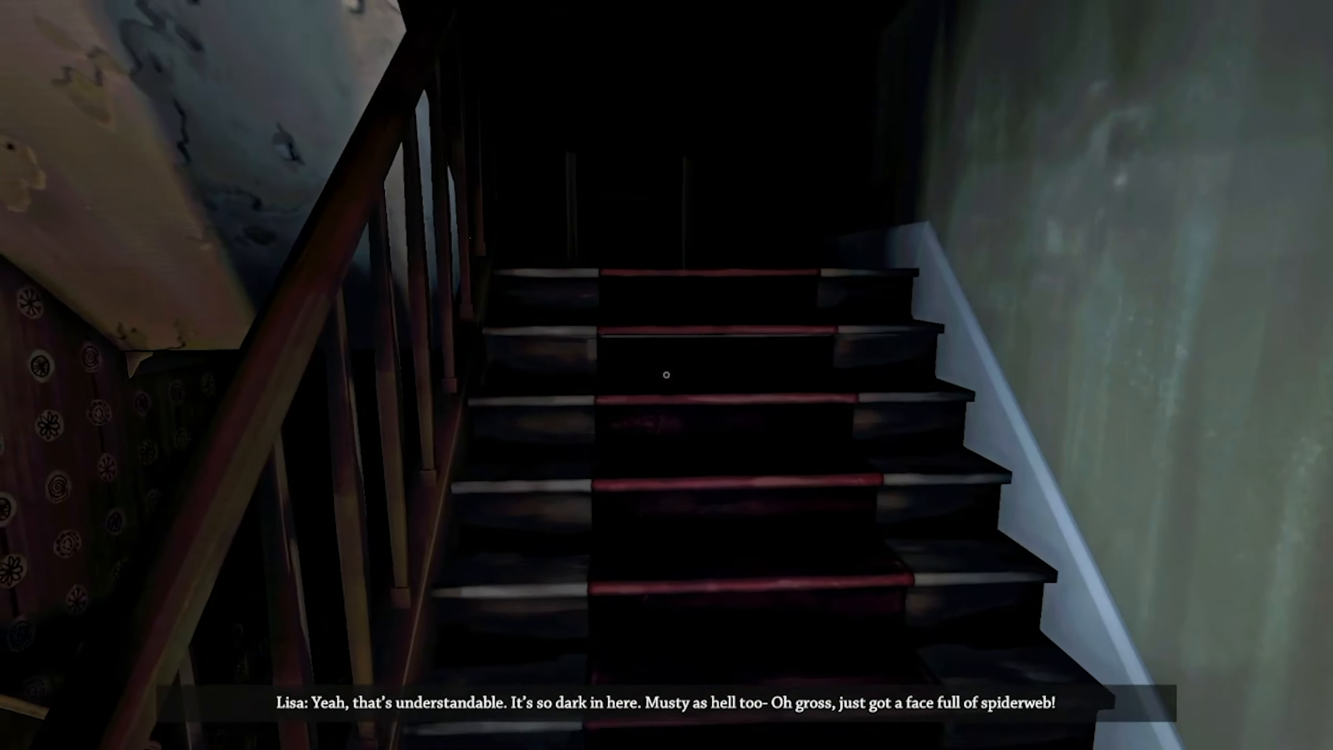
pyautogui.press('w')
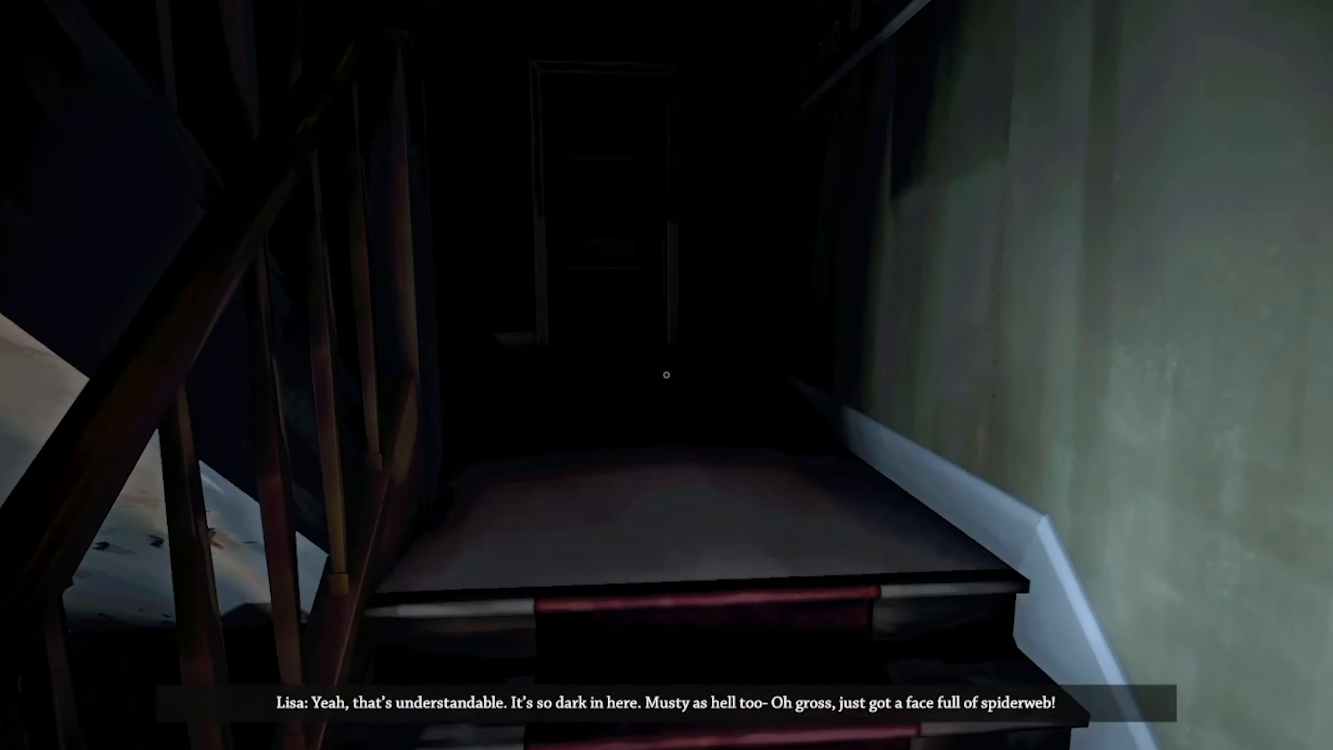
# Step: Open the lit upstairs door and walk through it into the small patterned room
pyautogui.press('w')
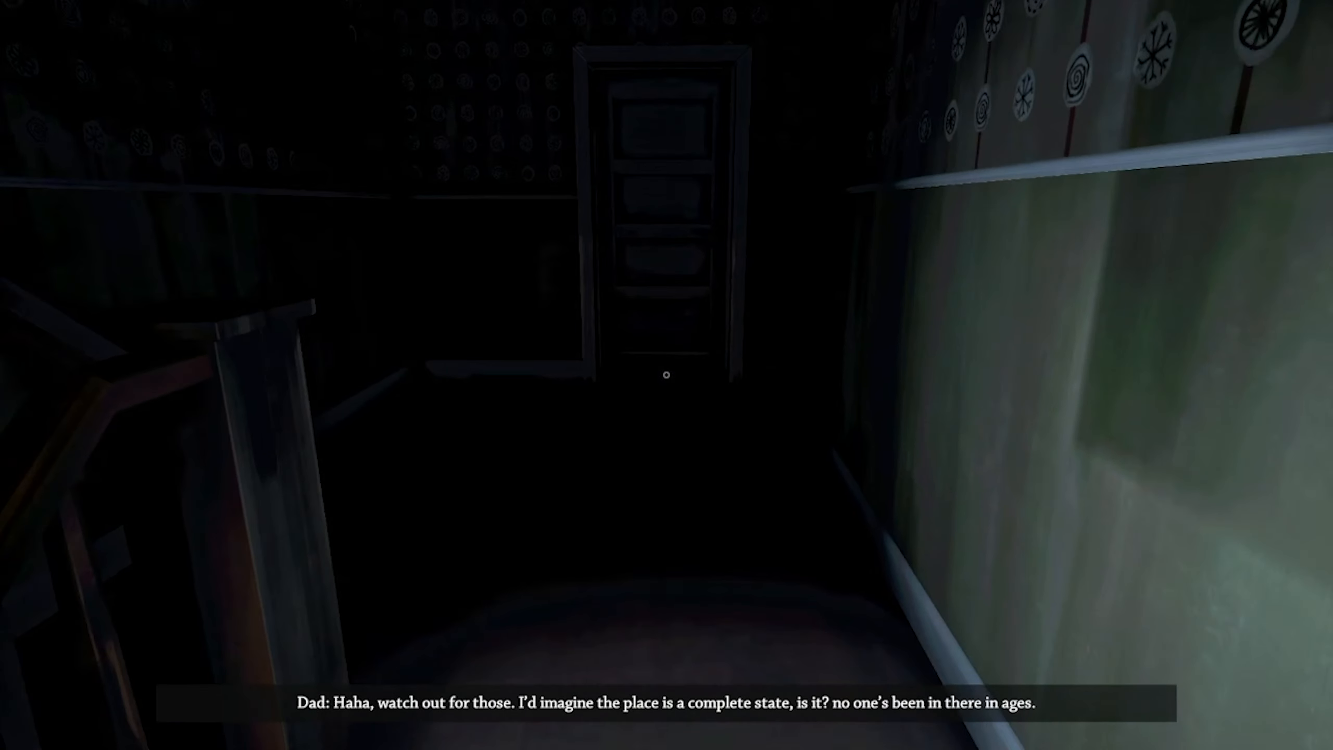
pyautogui.press('w')
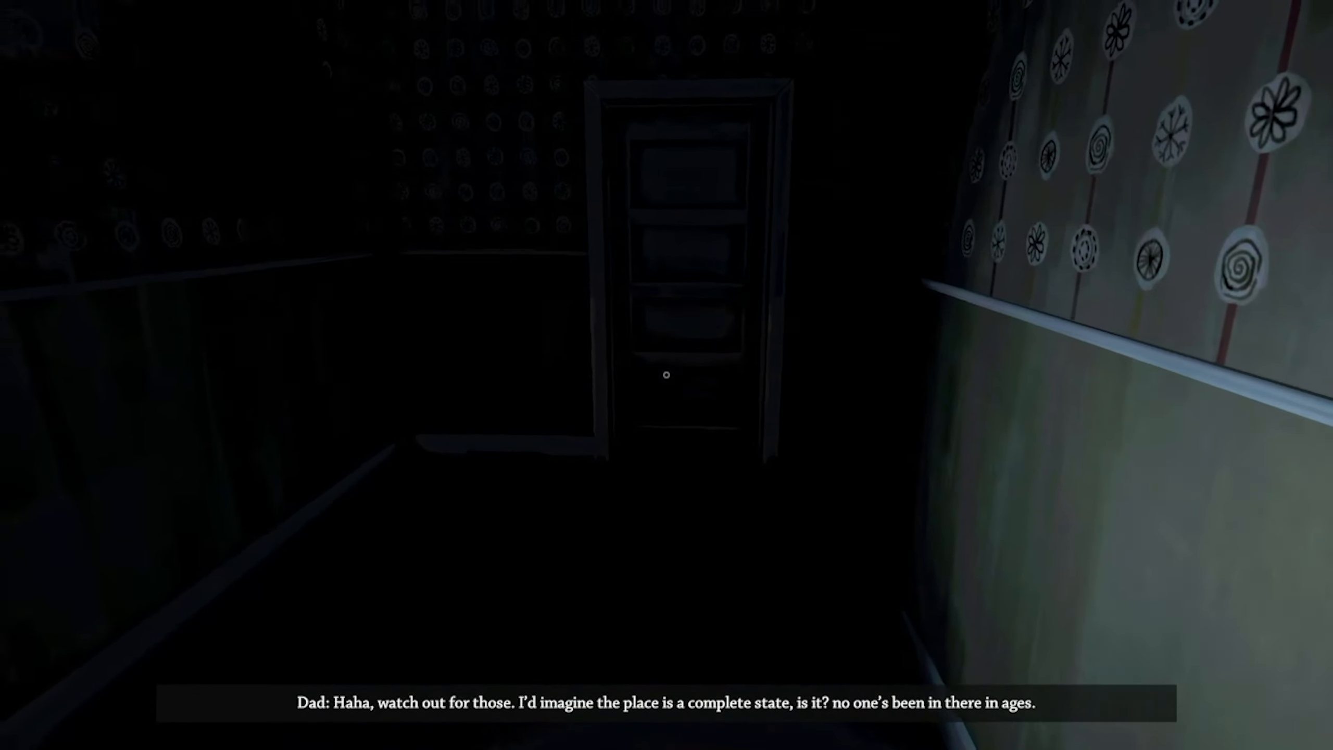
pyautogui.press('w')
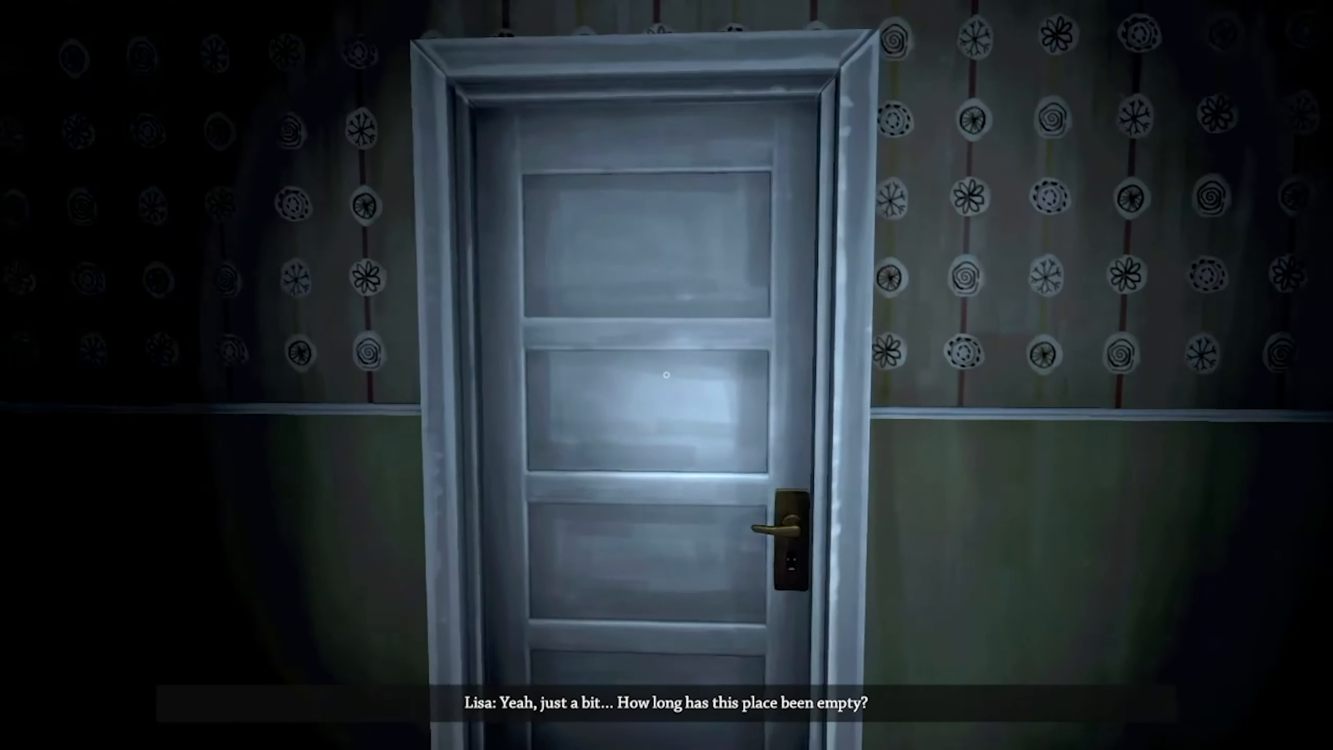
pyautogui.press('w')
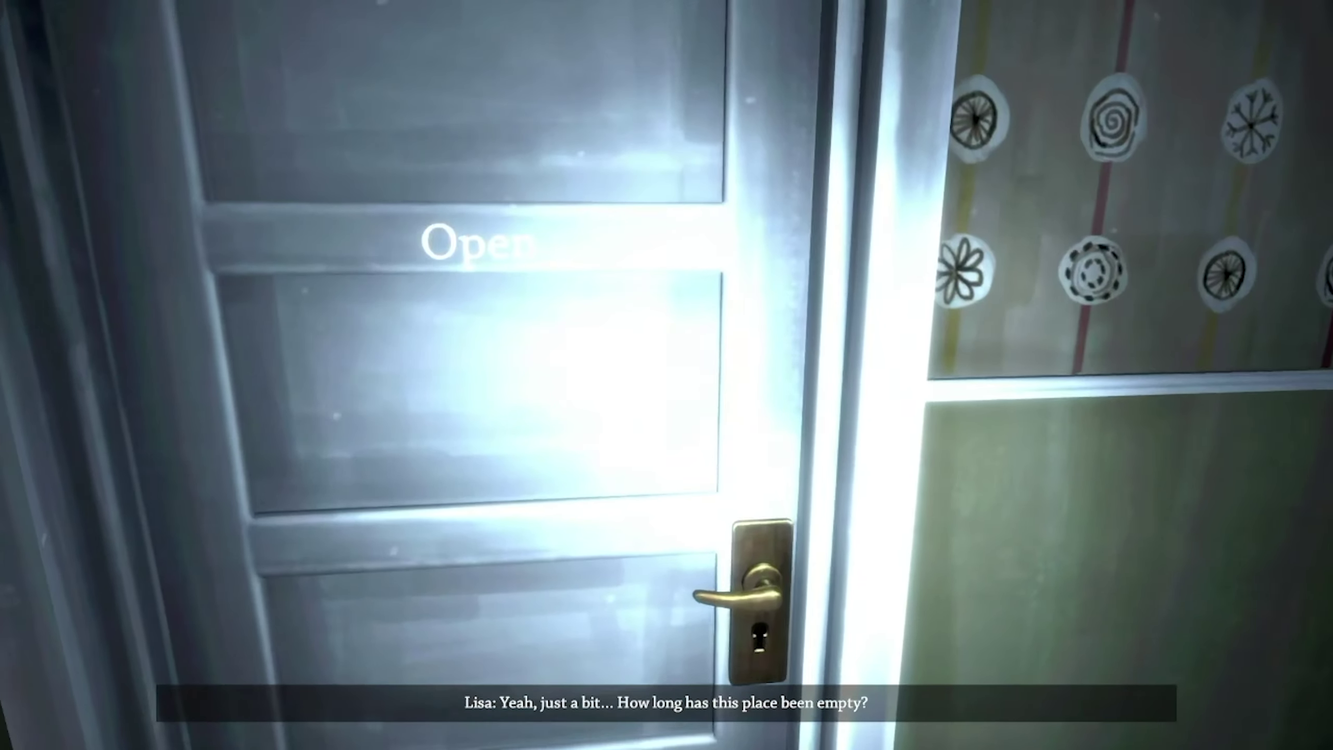
pyautogui.click(666, 374)
pyautogui.press('w')
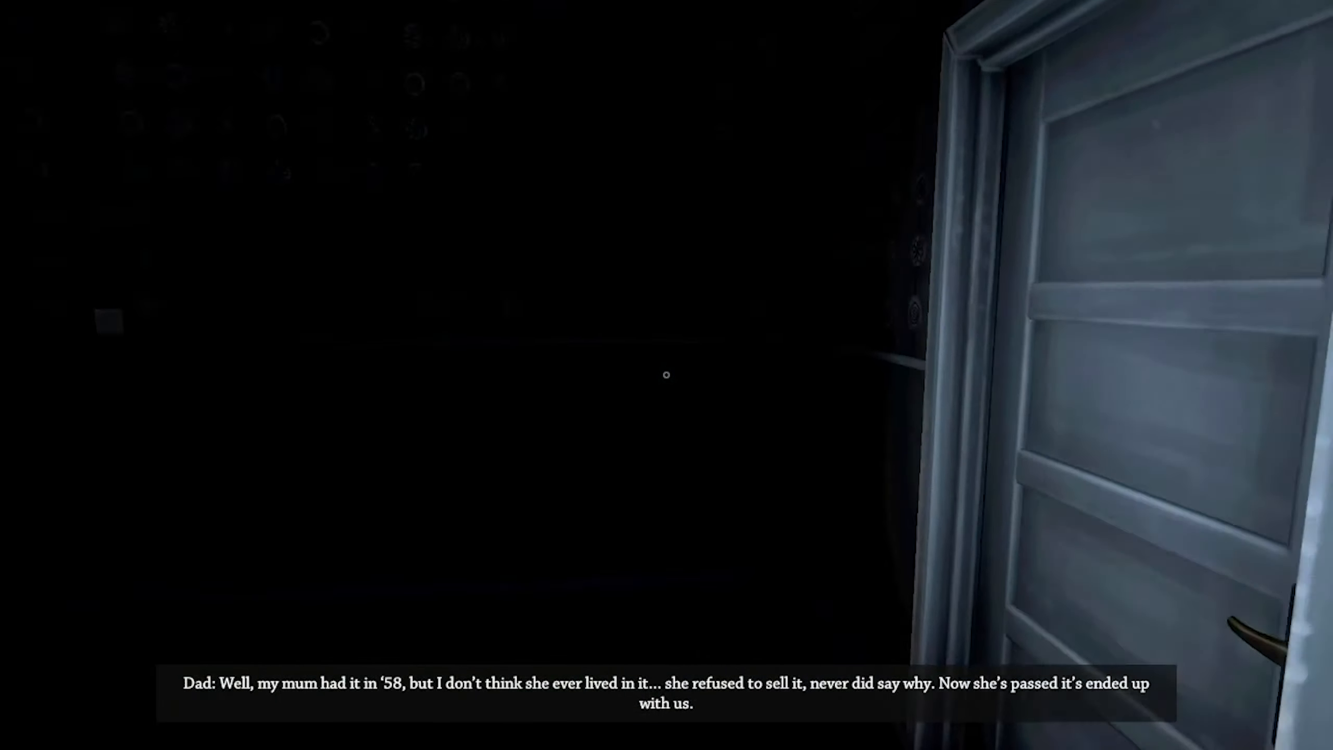
pyautogui.press('w')
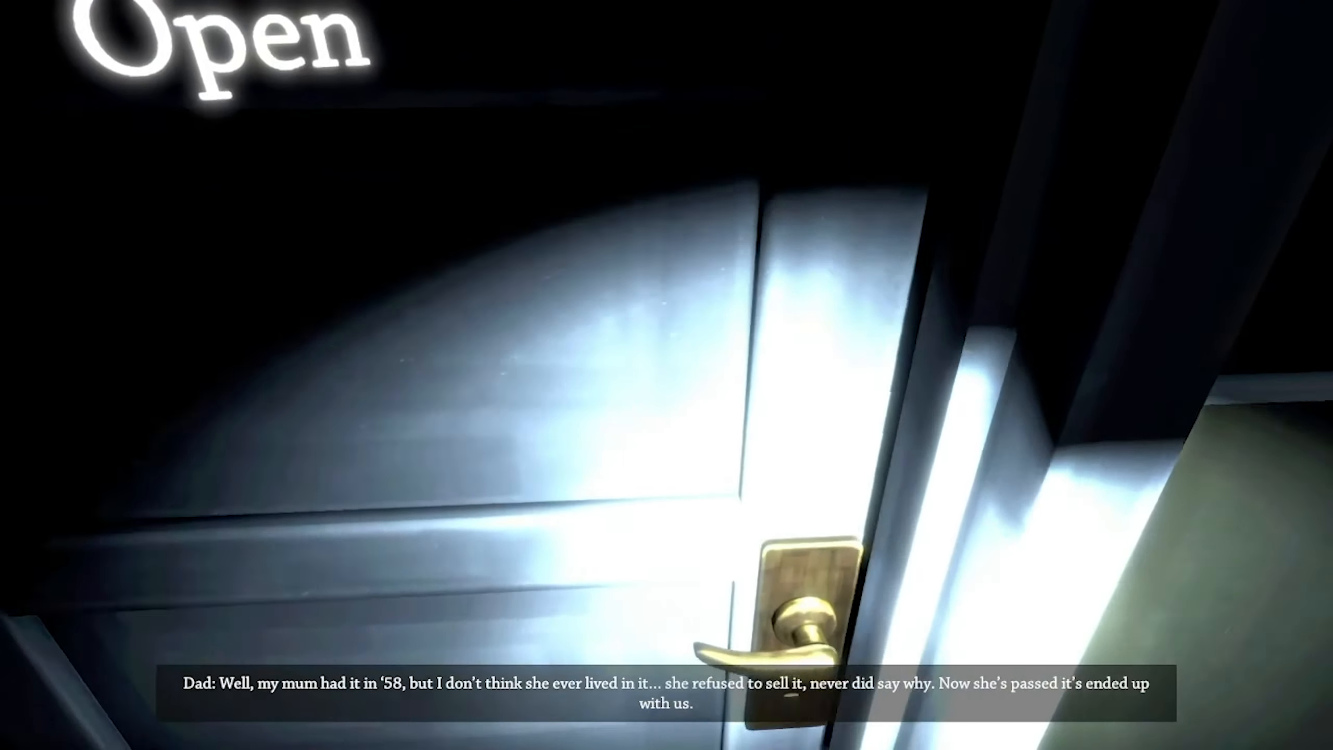
pyautogui.press('w')
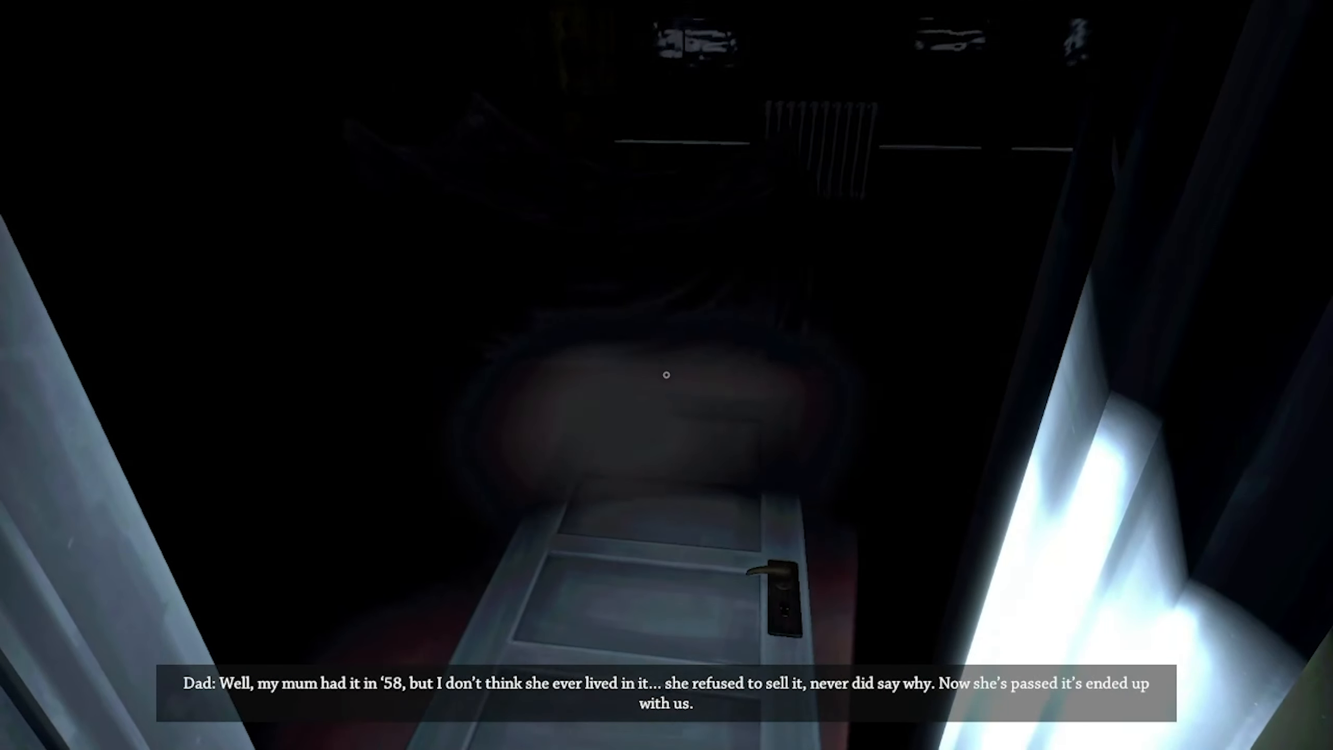
pyautogui.press('w')
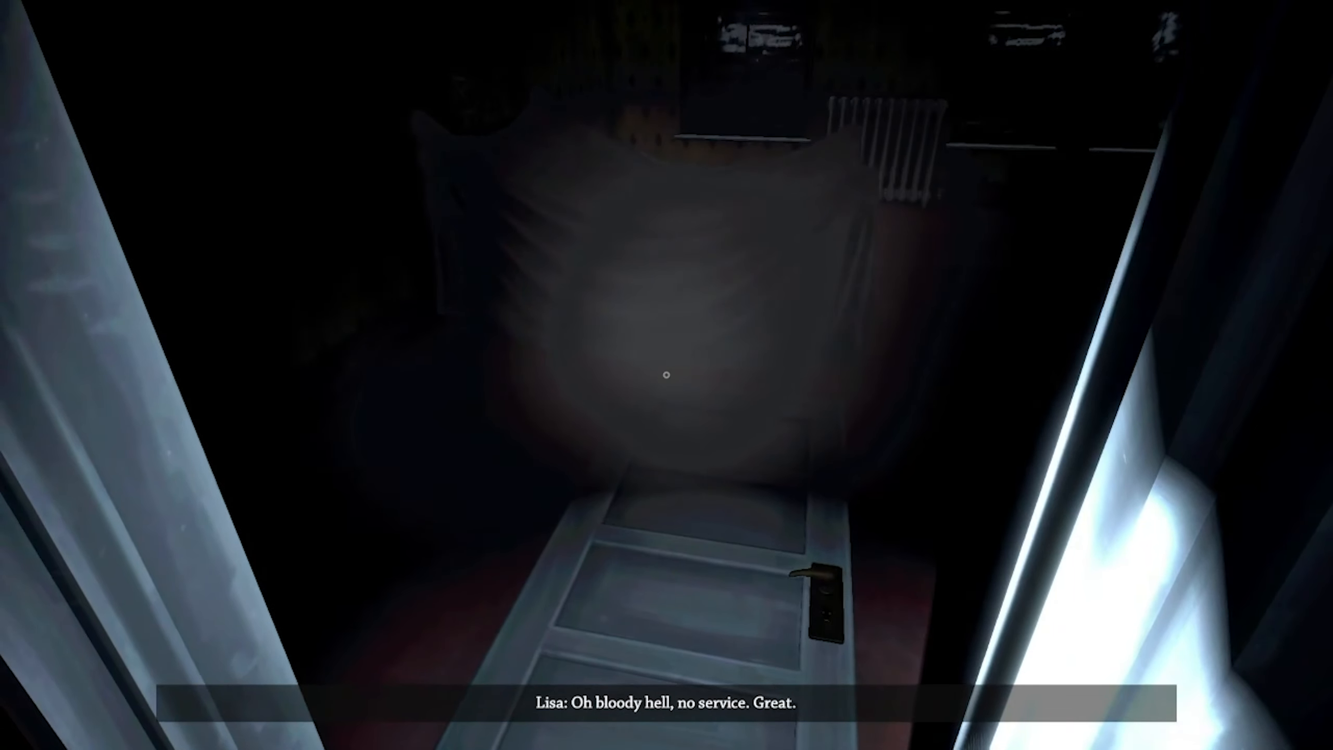
pyautogui.press('w')
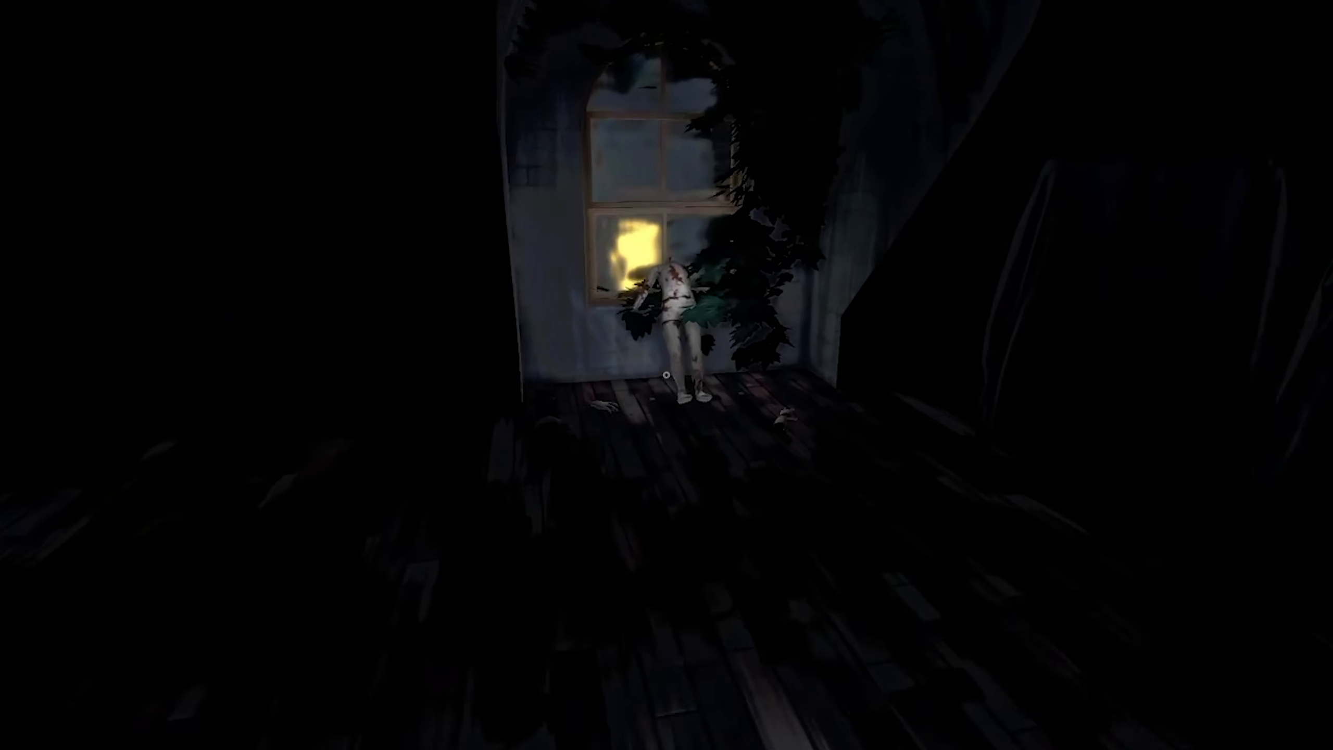
# Step: Approach the mannequin by the window, attach its hand and pick up the doll head
pyautogui.press('w')
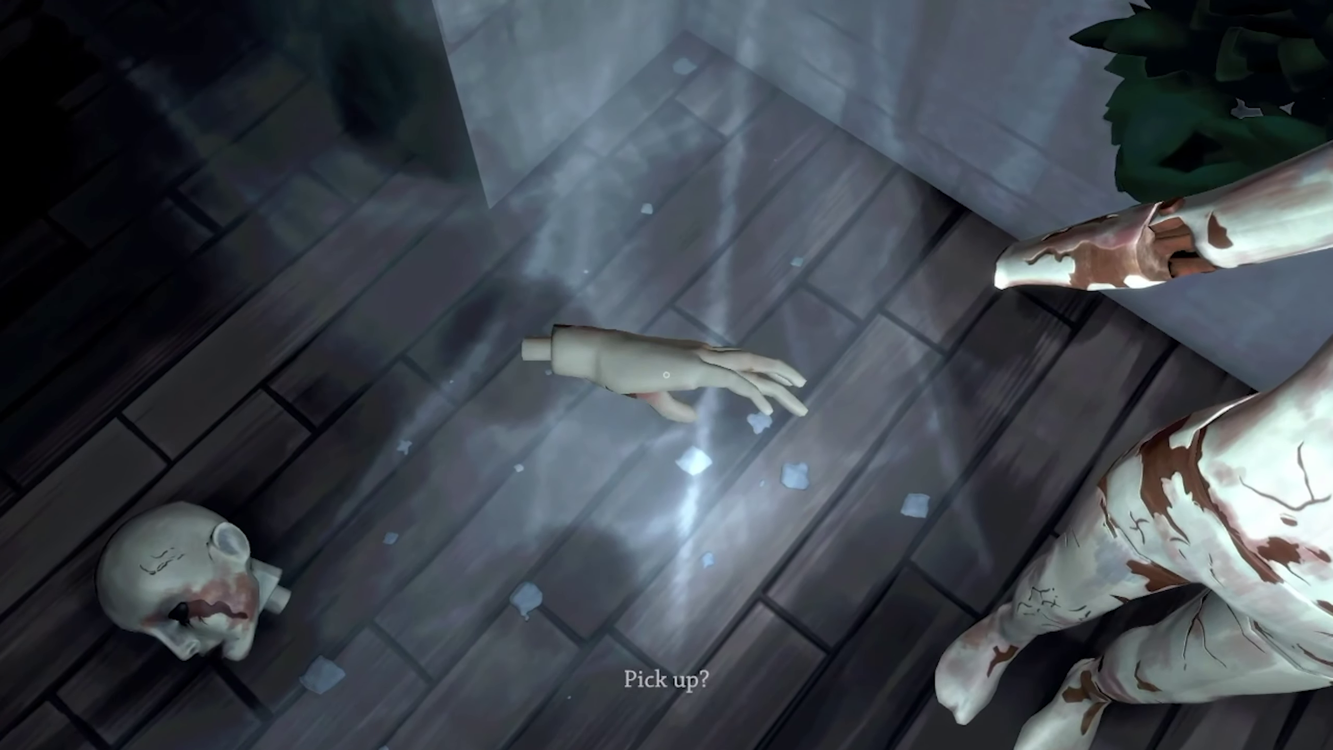
pyautogui.click(666, 373)
pyautogui.click(665, 373)
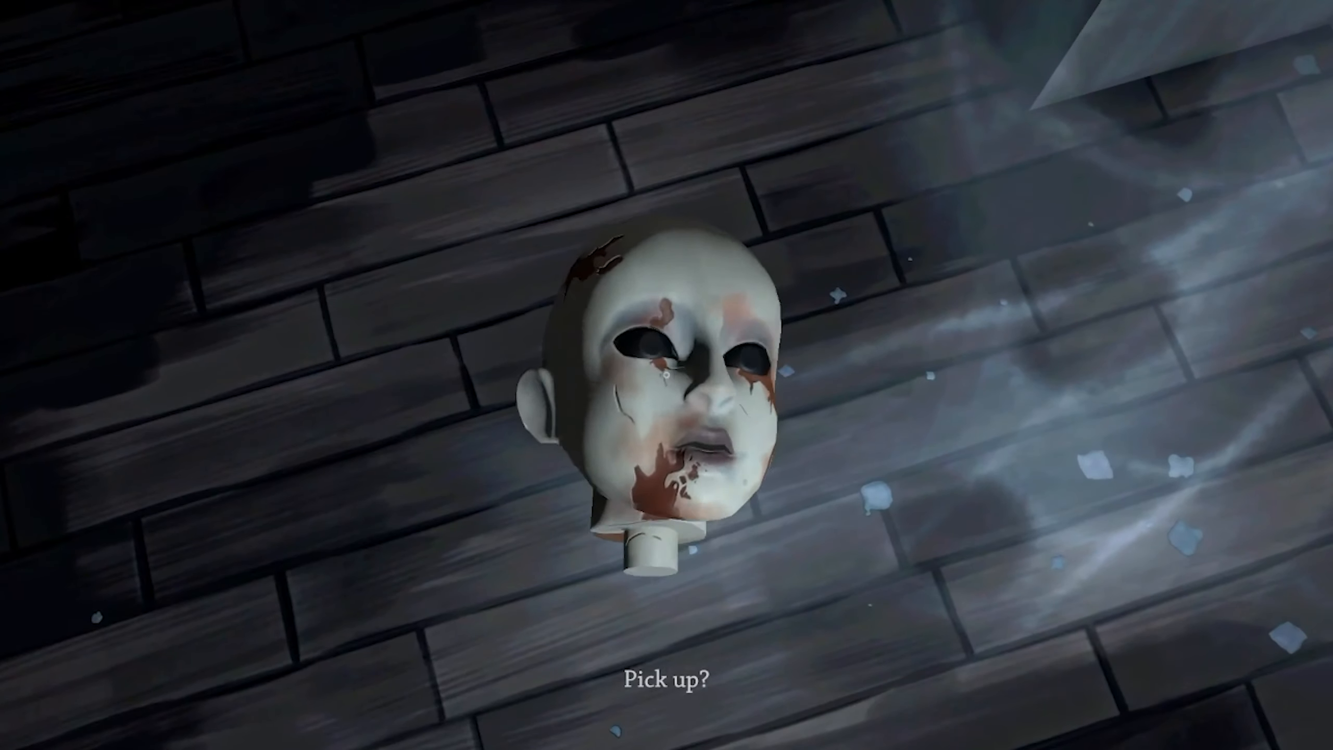
pyautogui.click(666, 373)
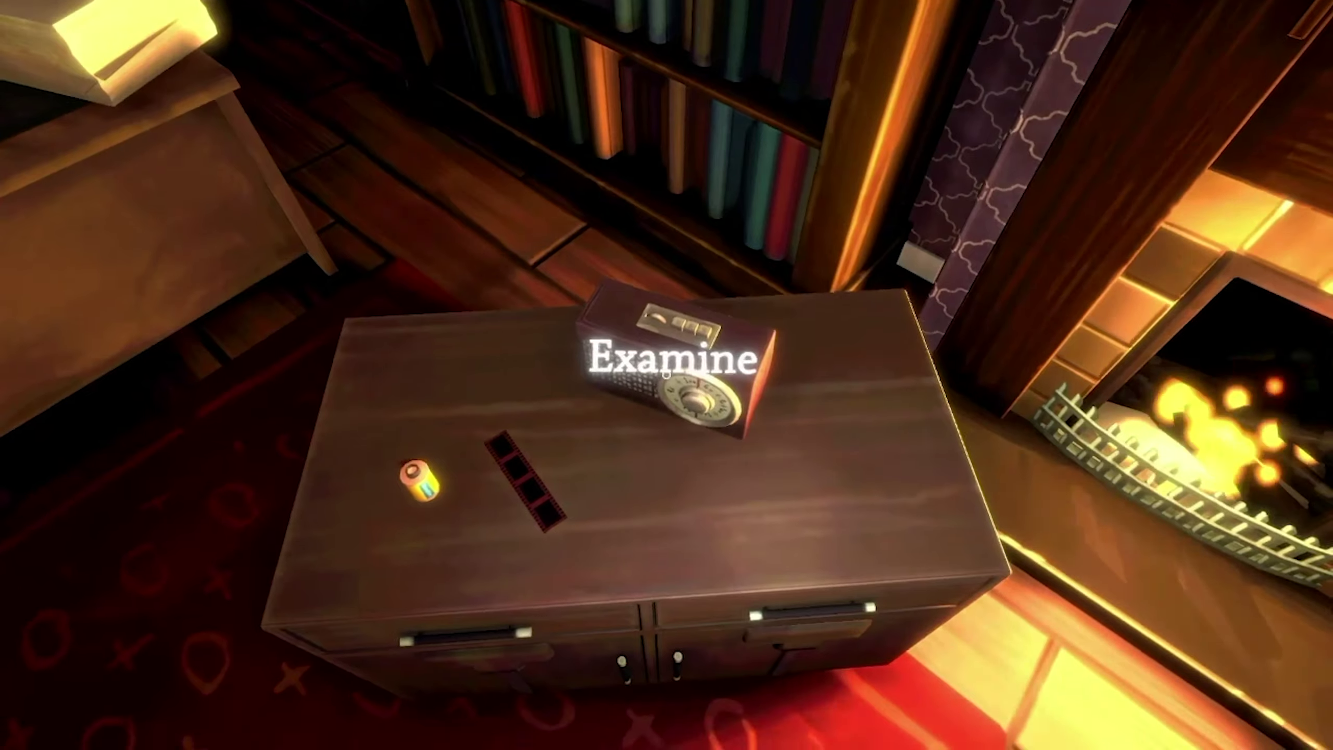
# Step: Examine the radio up close and read The Evening Chronicle front page
pyautogui.click(667, 375)
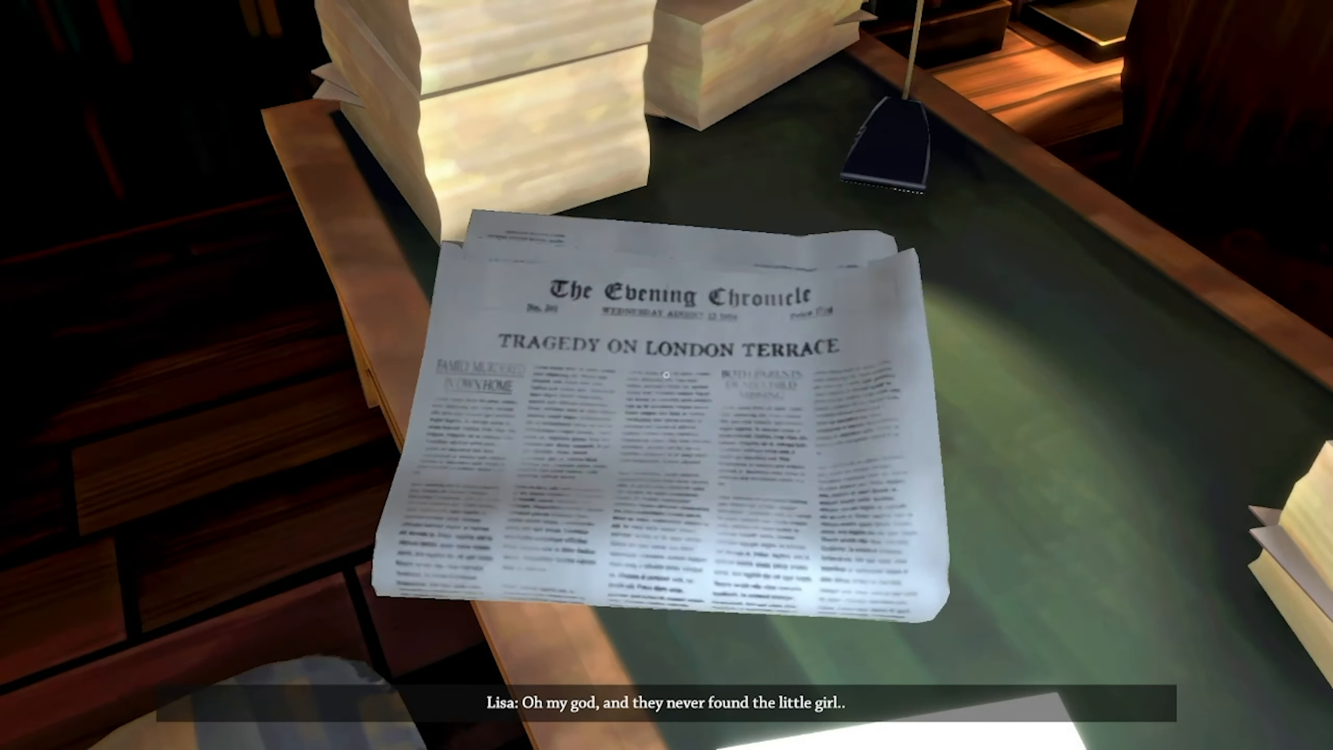
pyautogui.click(667, 375)
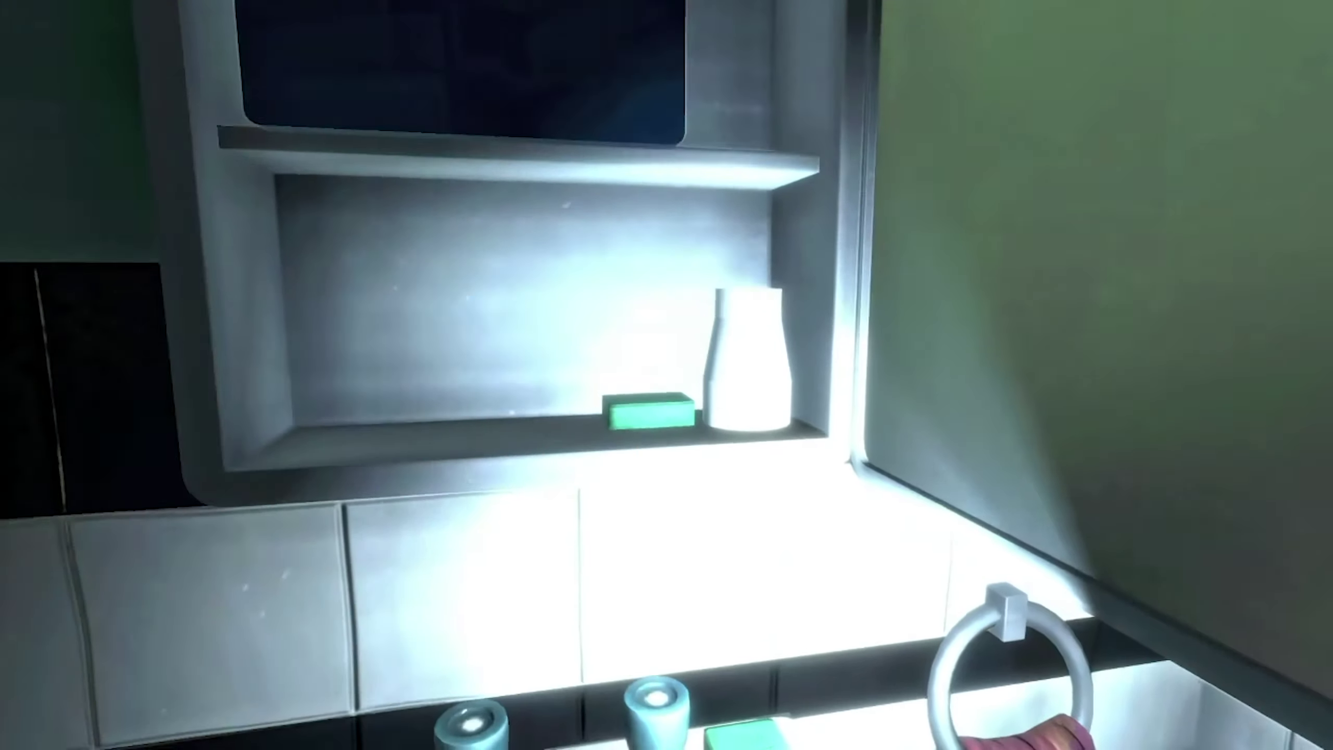
# Step: Close the bathroom medicine cabinet and walk back toward the hallway door
pyautogui.click(666, 374)
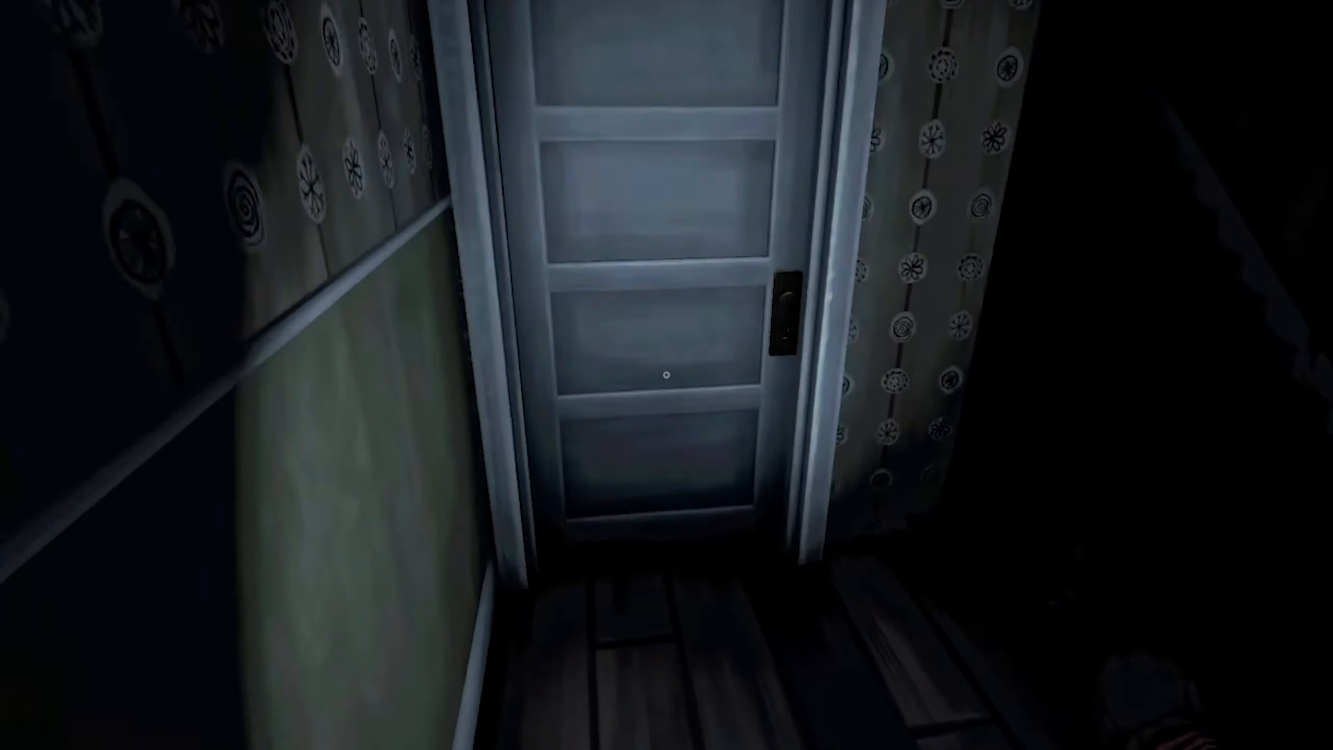
pyautogui.press('w')
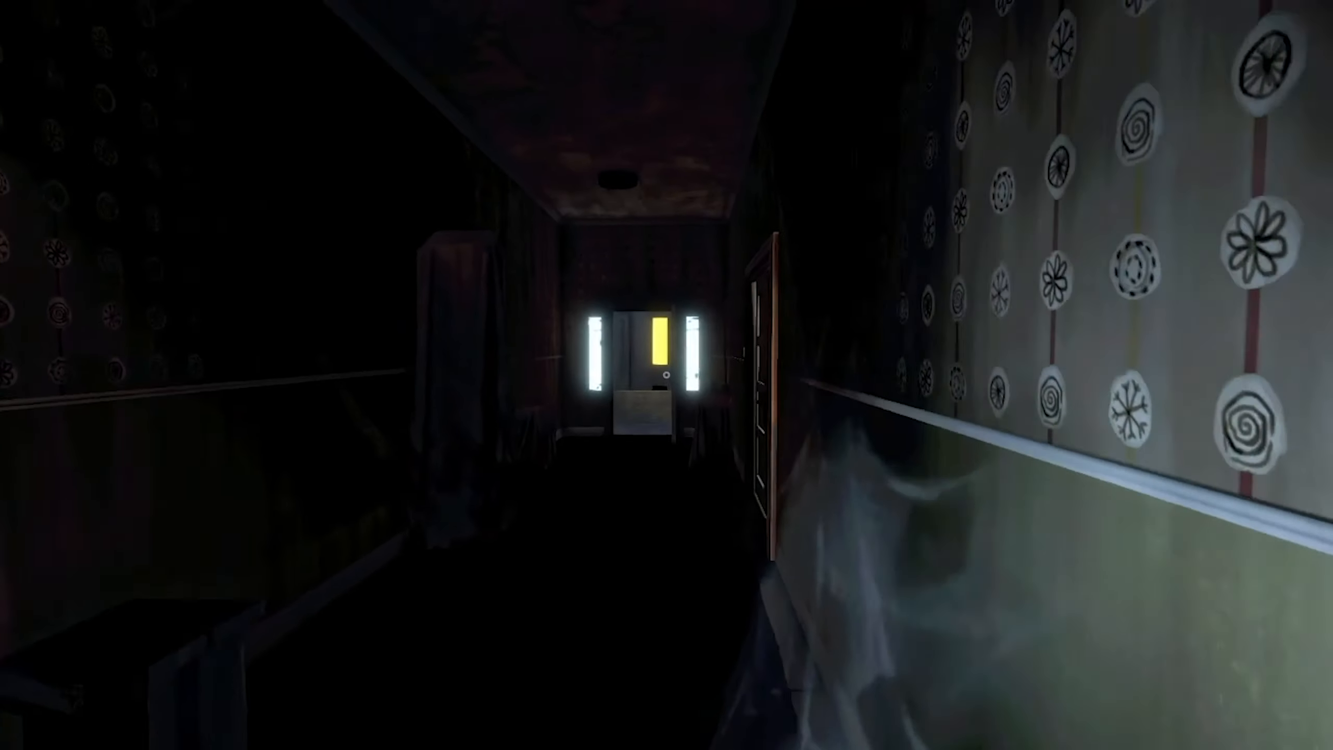
# Step: Walk down the dark hallway to the front door
pyautogui.press('w')
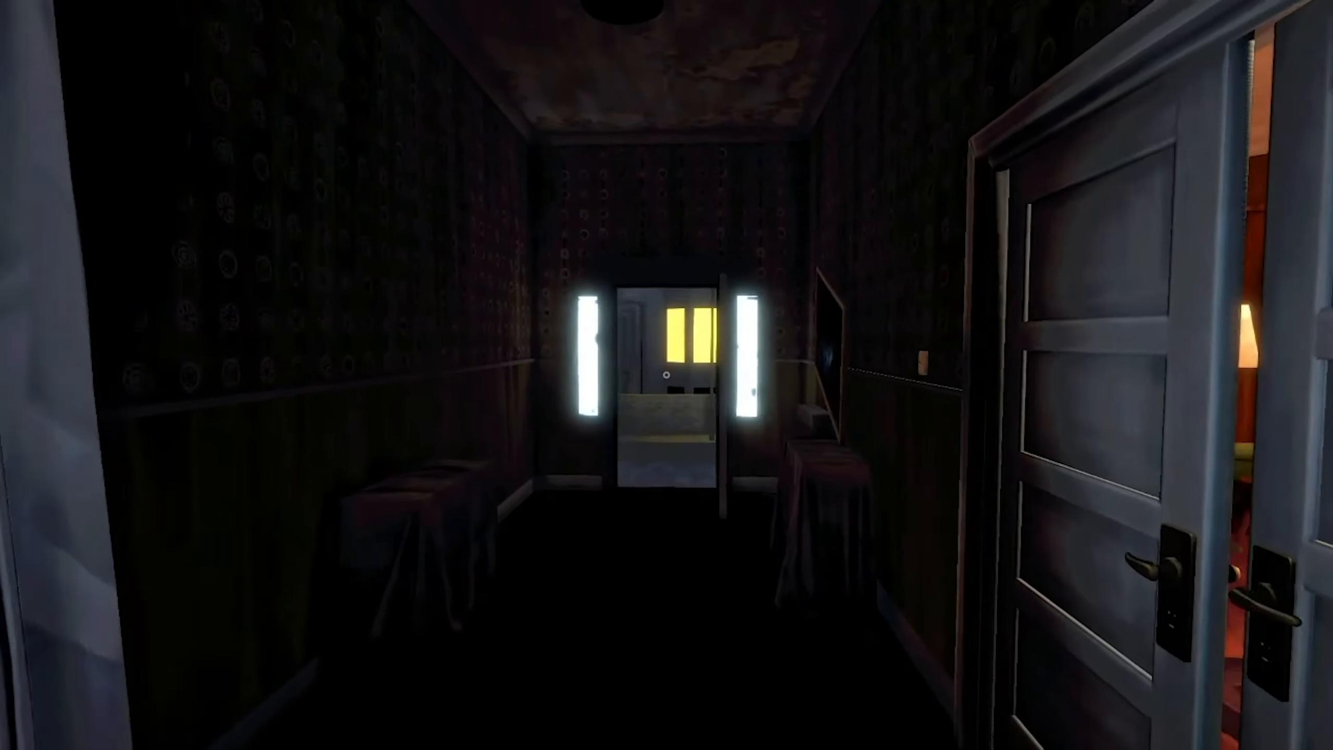
pyautogui.press('w')
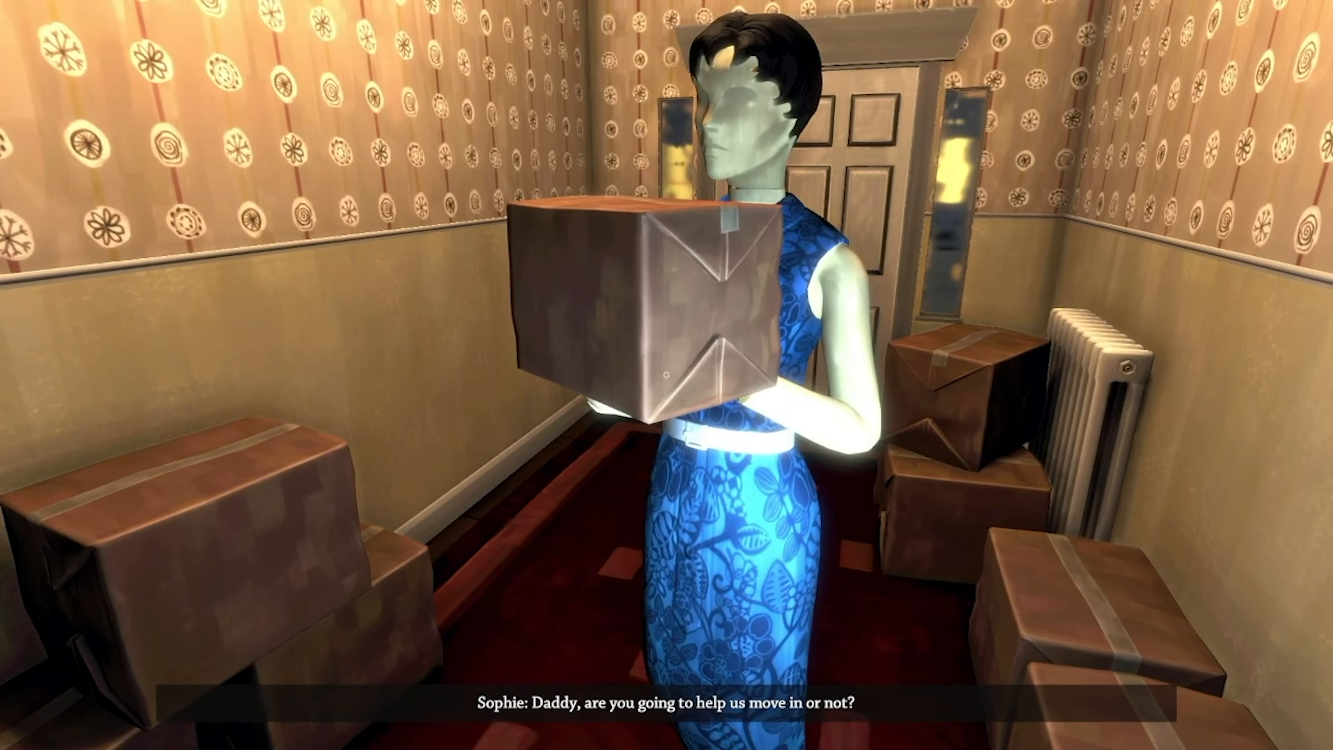
# Step: Walk through the moving-in flashback up and down the stairs and inspect the lit camera box
pyautogui.press('w')
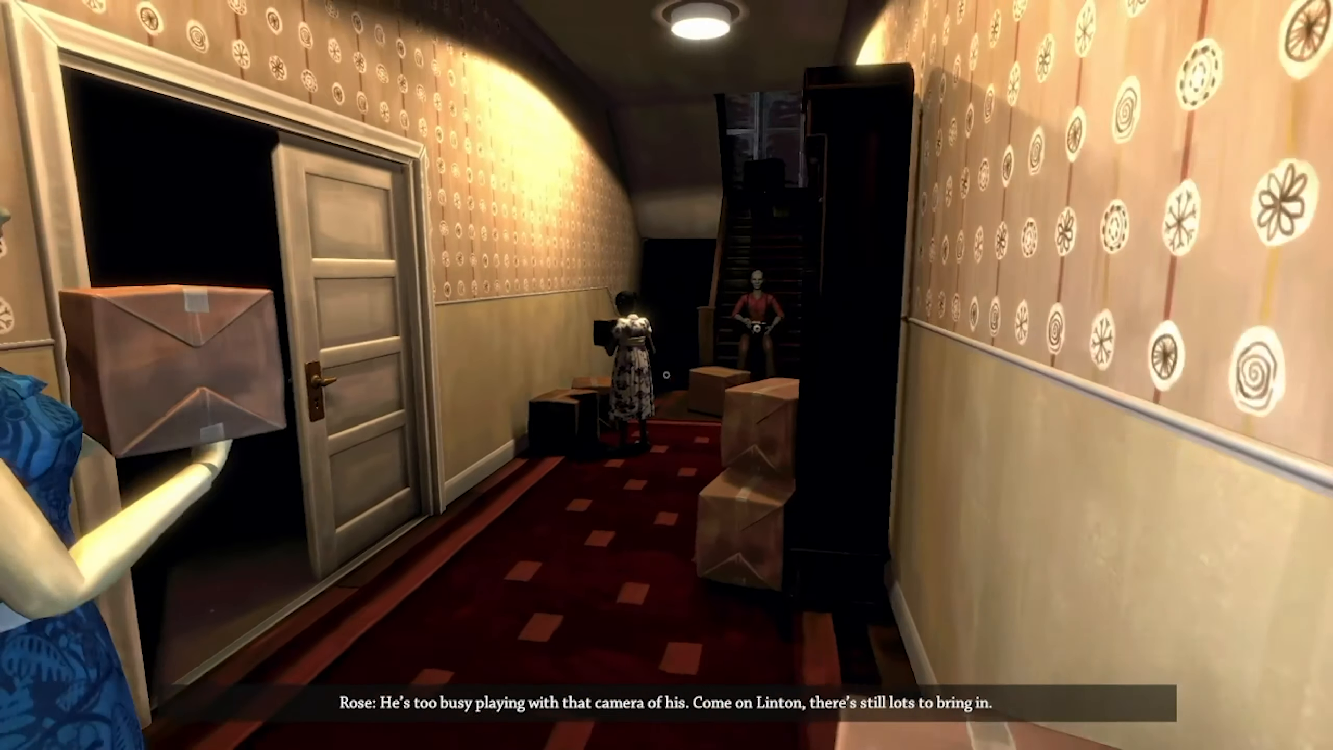
pyautogui.press('w')
pyautogui.press('w')
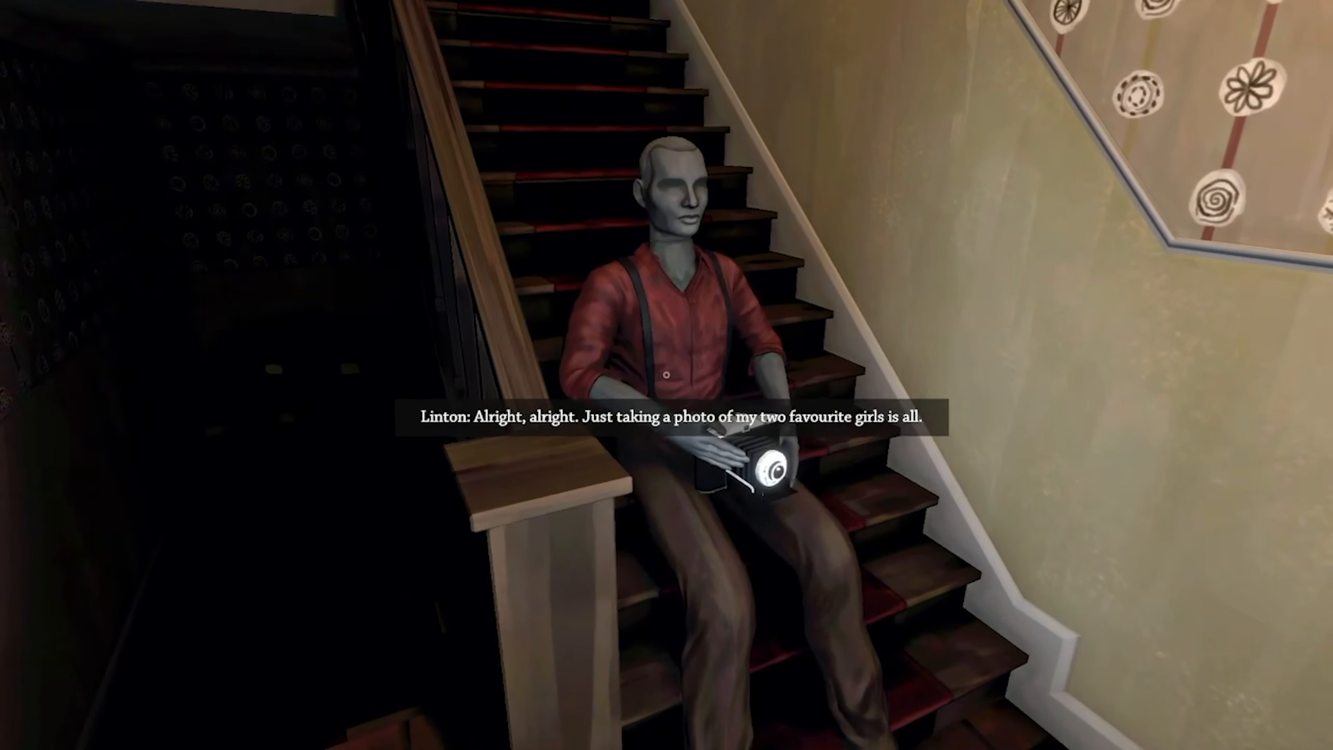
pyautogui.press('w')
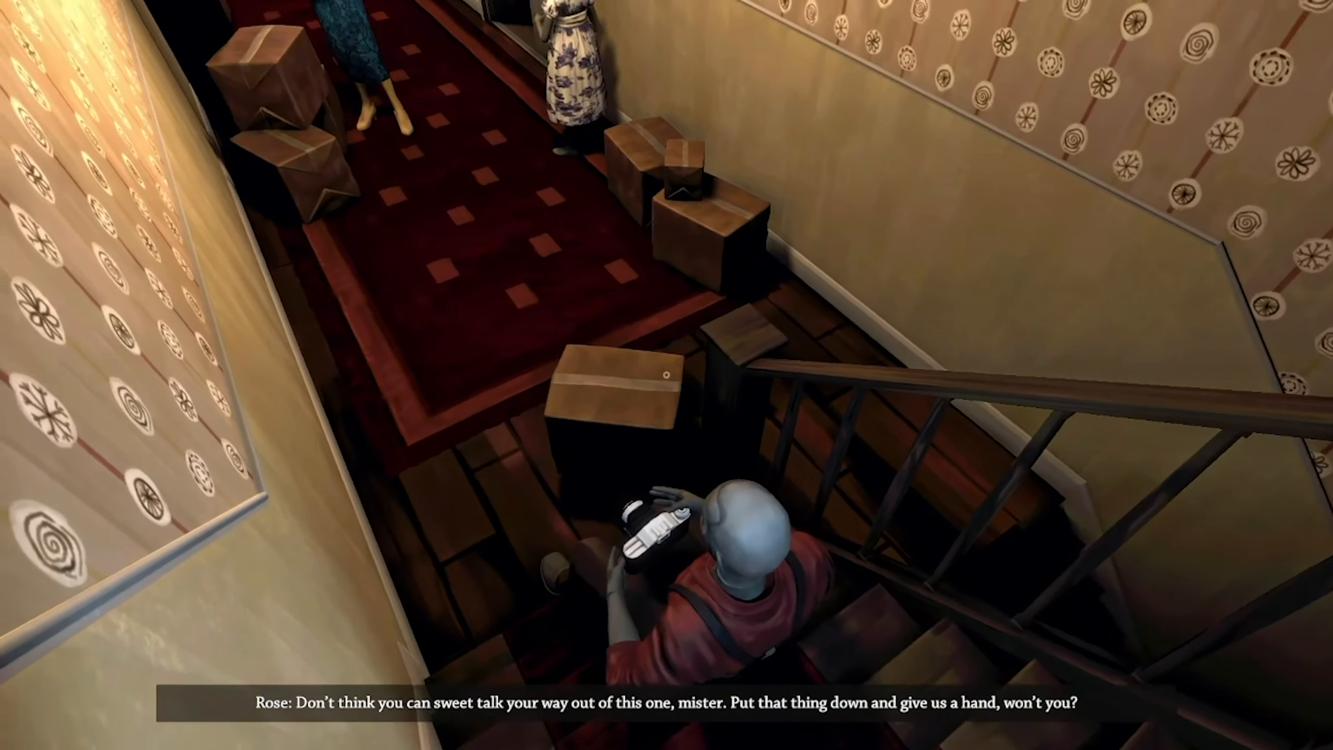
pyautogui.press('w')
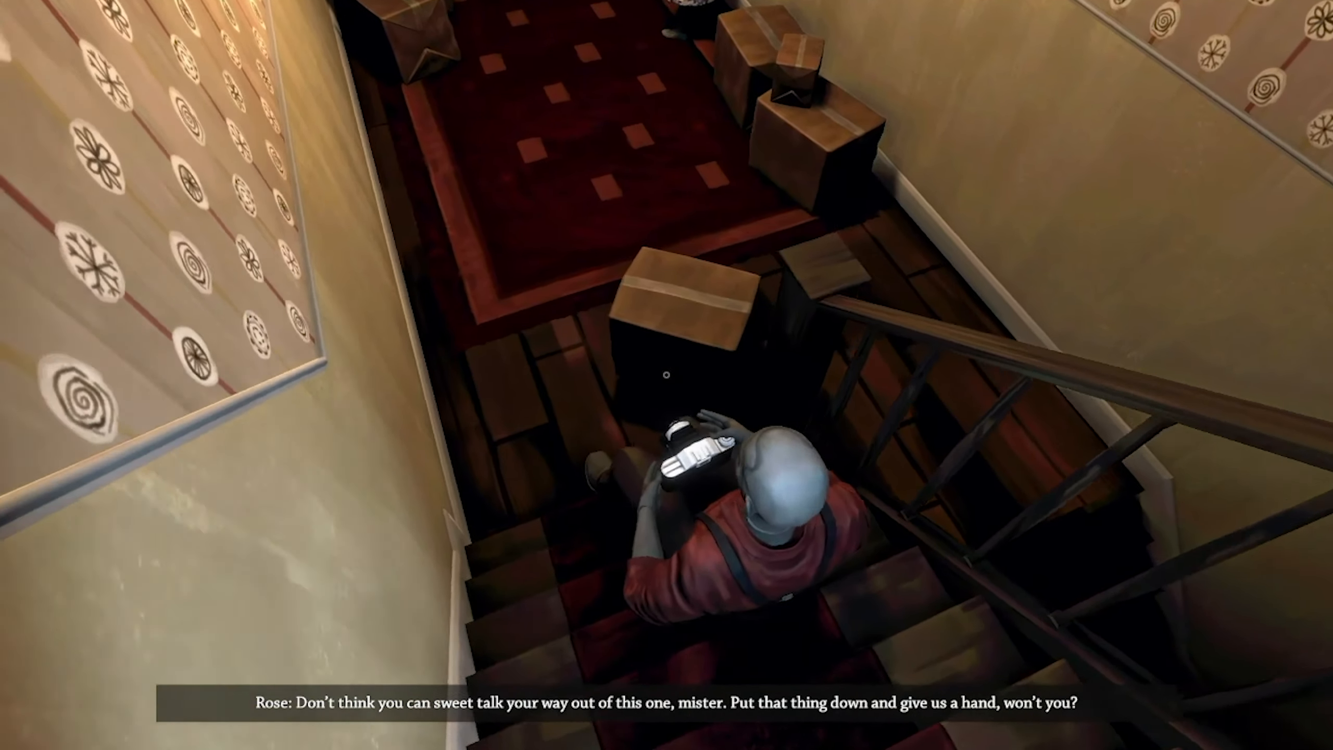
pyautogui.press('w')
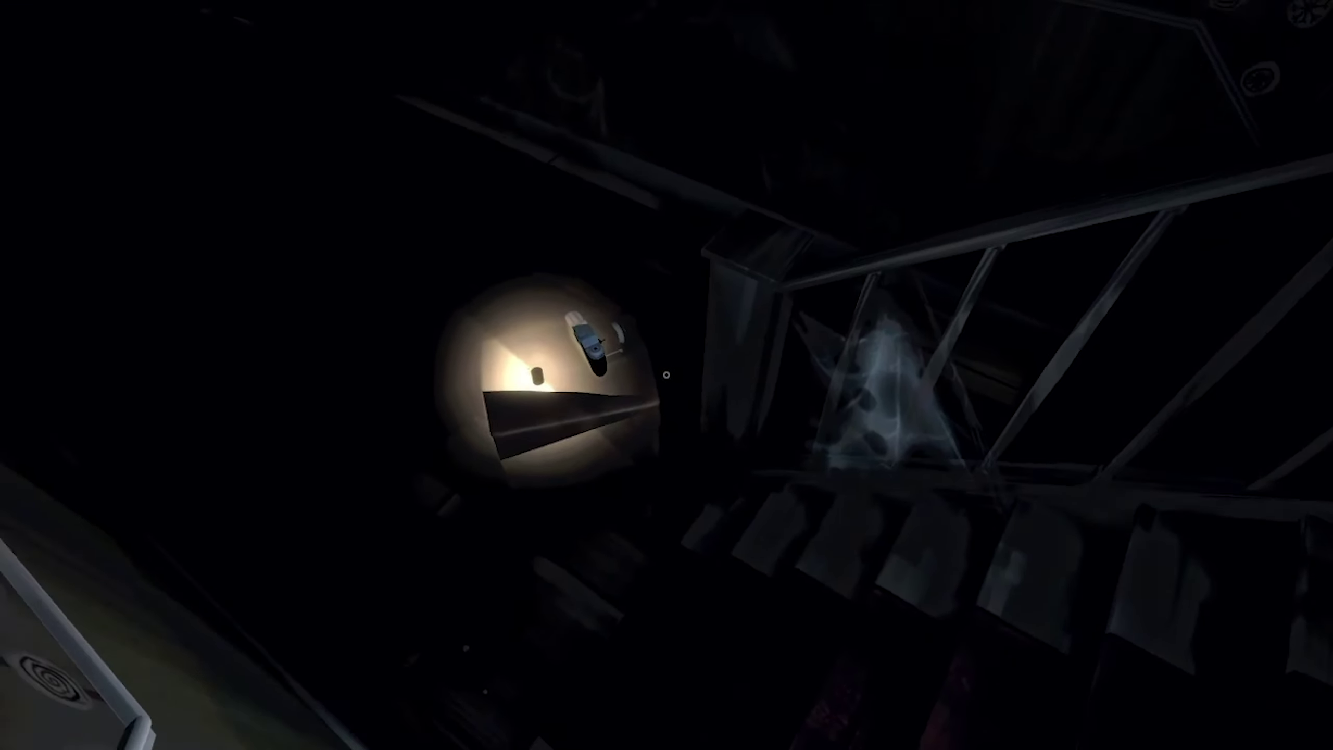
pyautogui.click(666, 374)
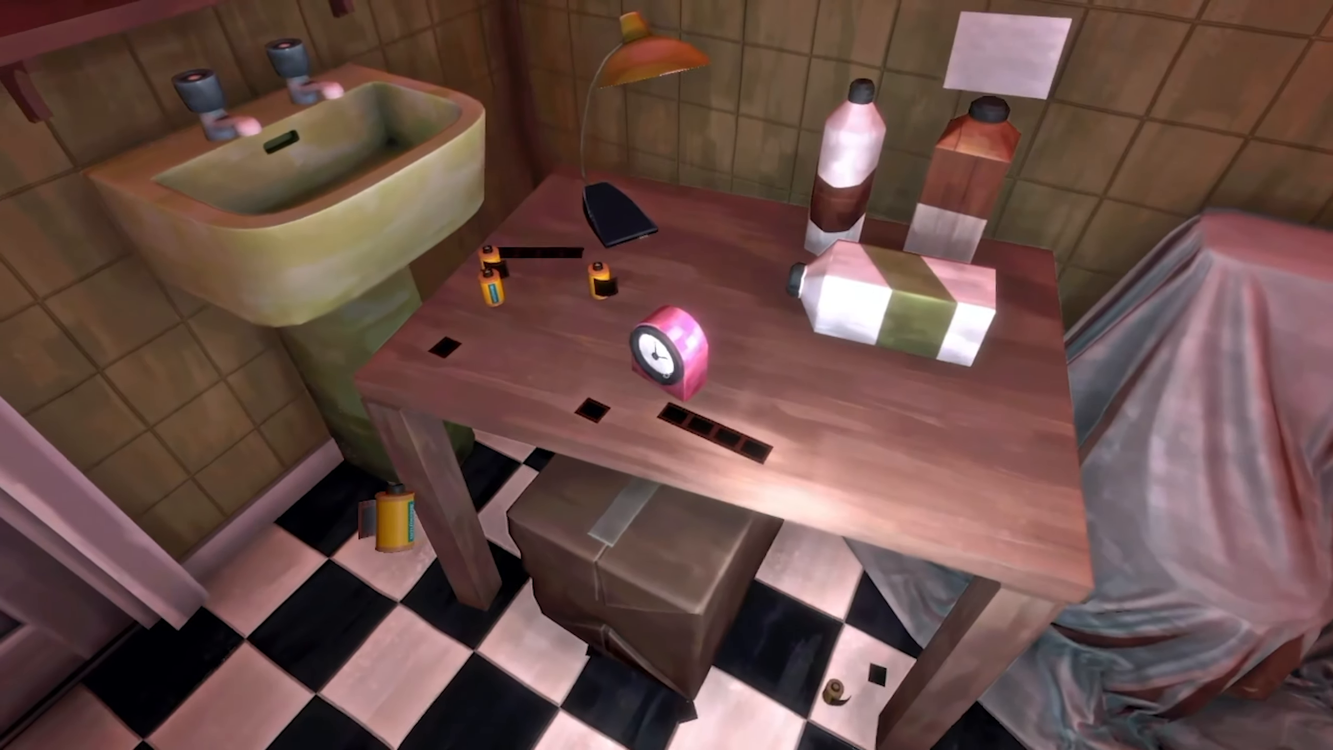
# Step: Walk past the tray and enlarger tables and face the instruction note as red light comes on
pyautogui.press('w')
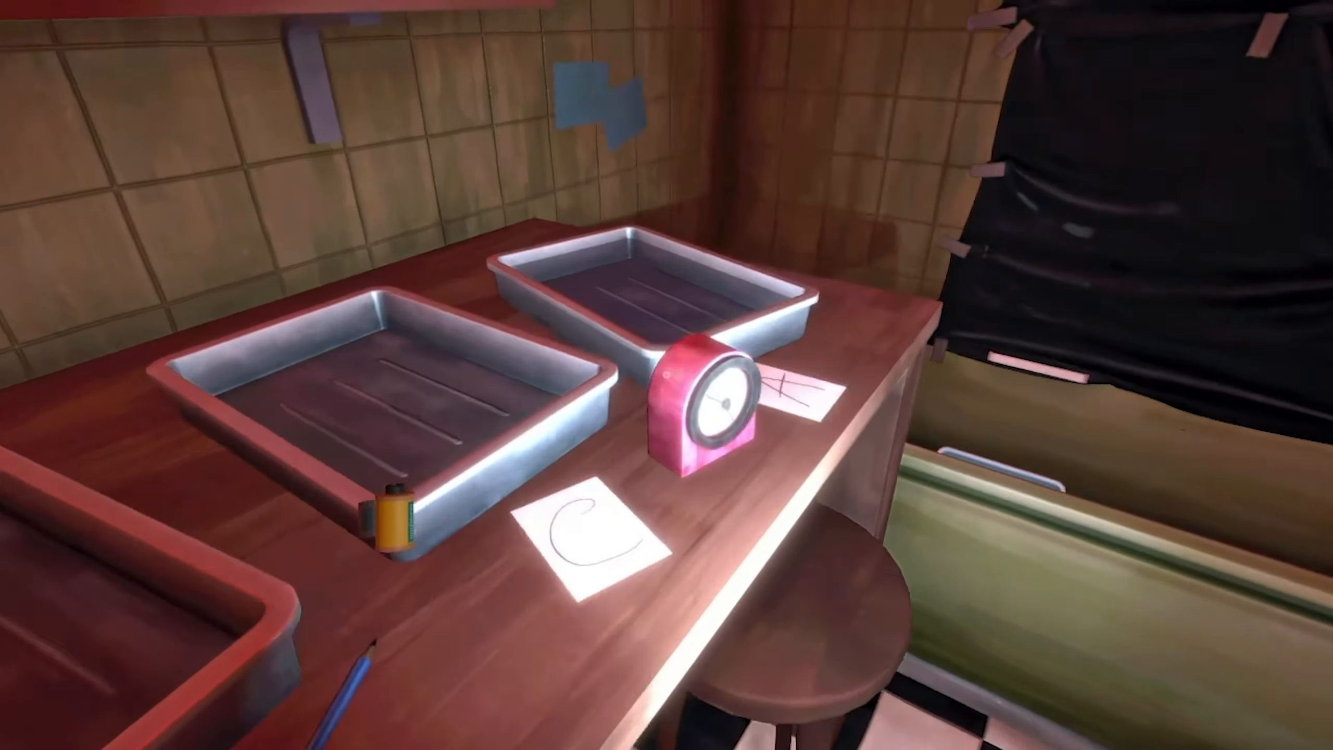
pyautogui.press('w')
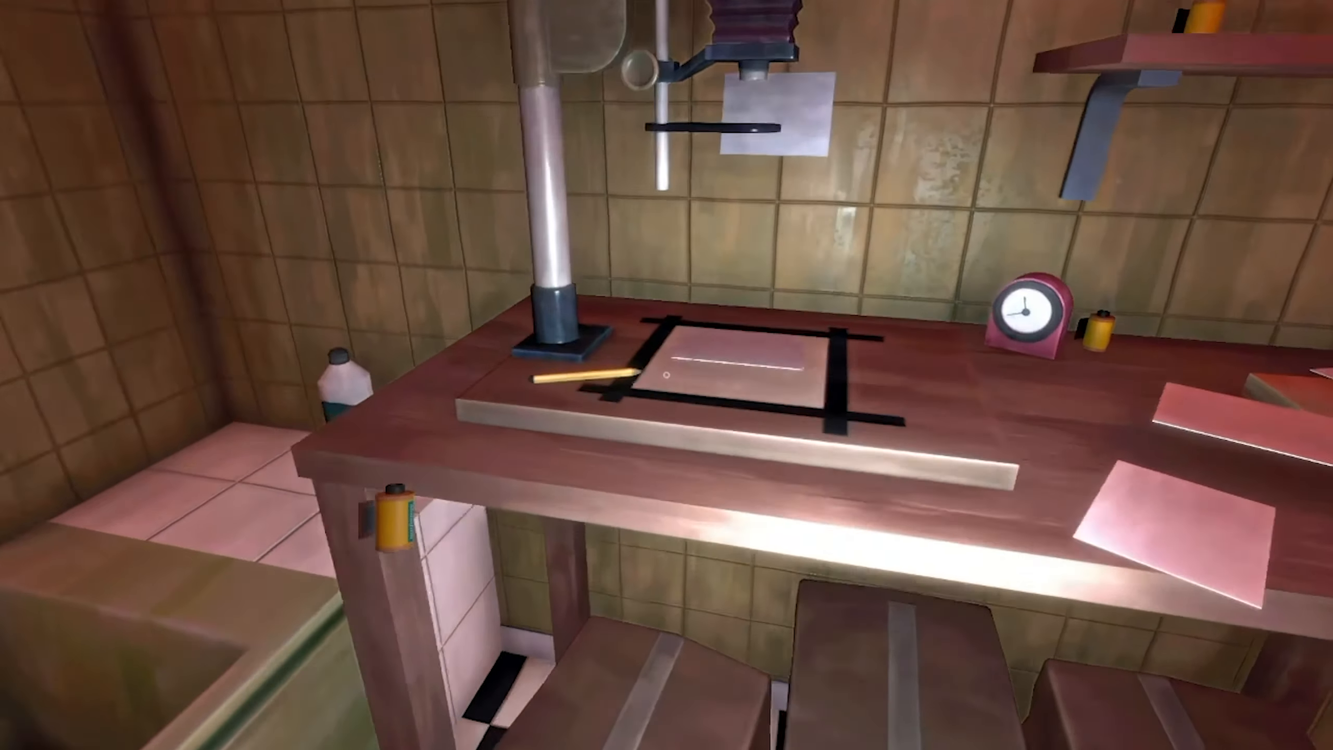
pyautogui.press('w')
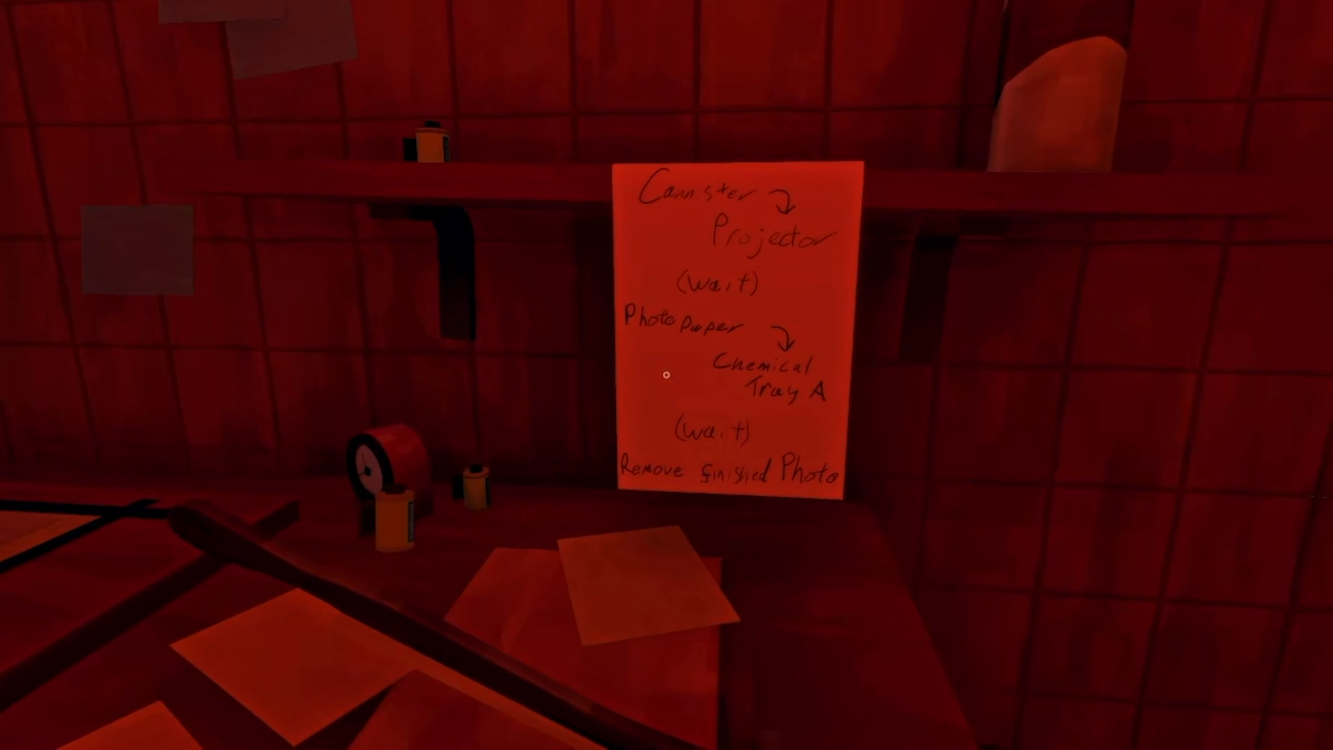
# Step: Reread the handwritten note, walk to the cluttered table and take the film canister
pyautogui.press('w')
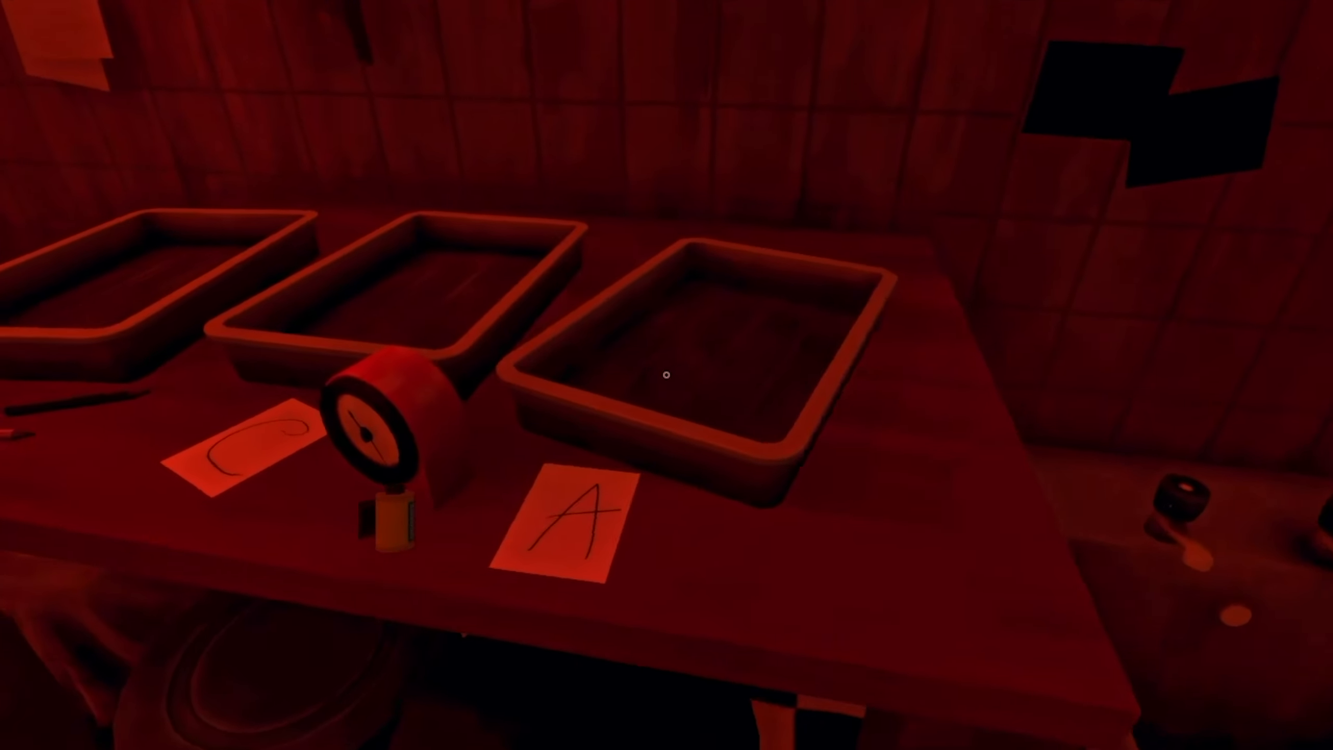
pyautogui.press('w')
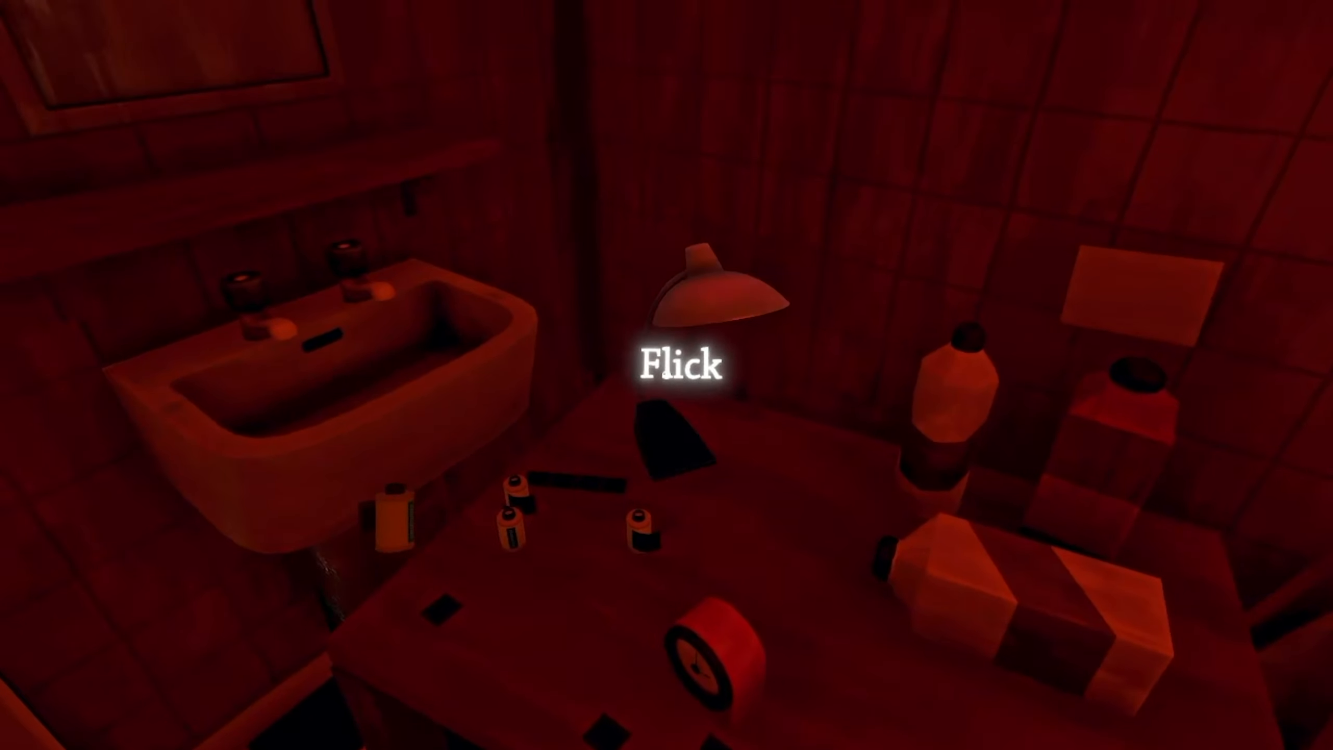
pyautogui.press('w')
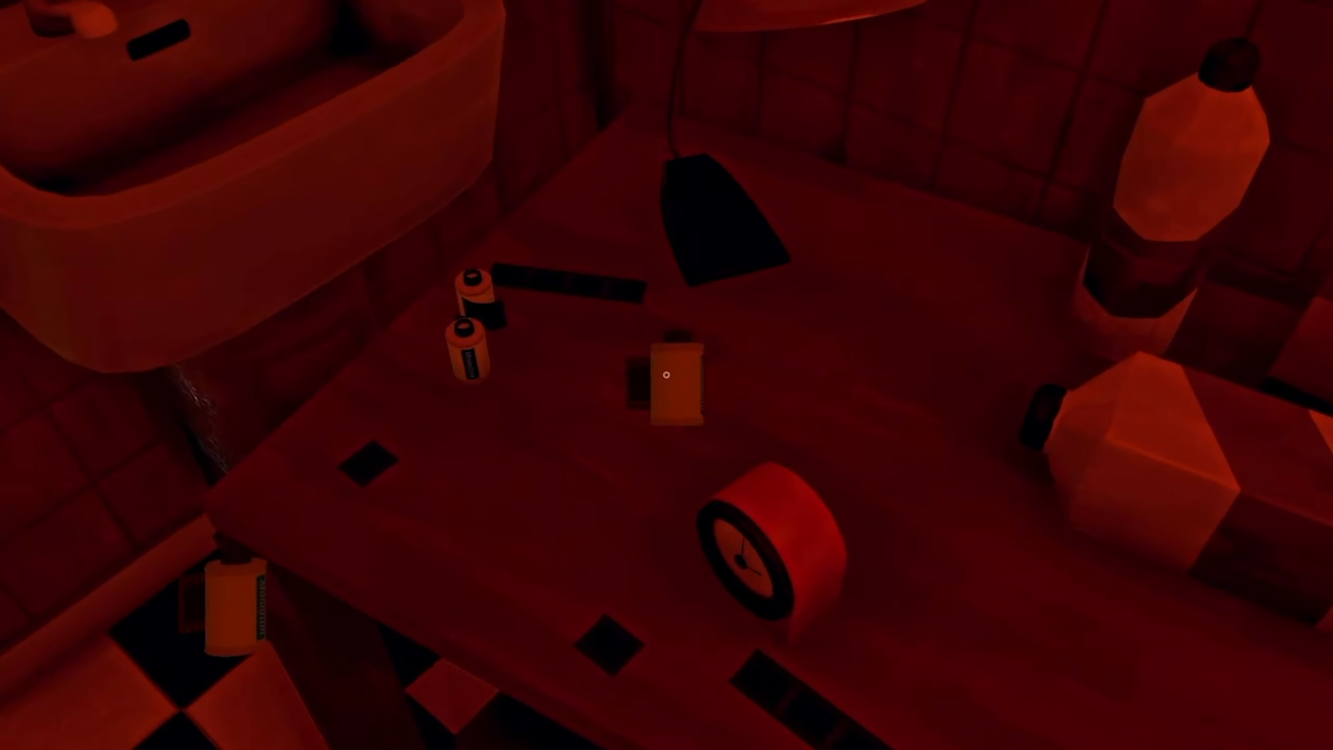
# Step: Carry the canister around the room past the trays and load the enlarger to project the negative
pyautogui.press('s')
pyautogui.press('d')
pyautogui.press('w')
pyautogui.press('s')
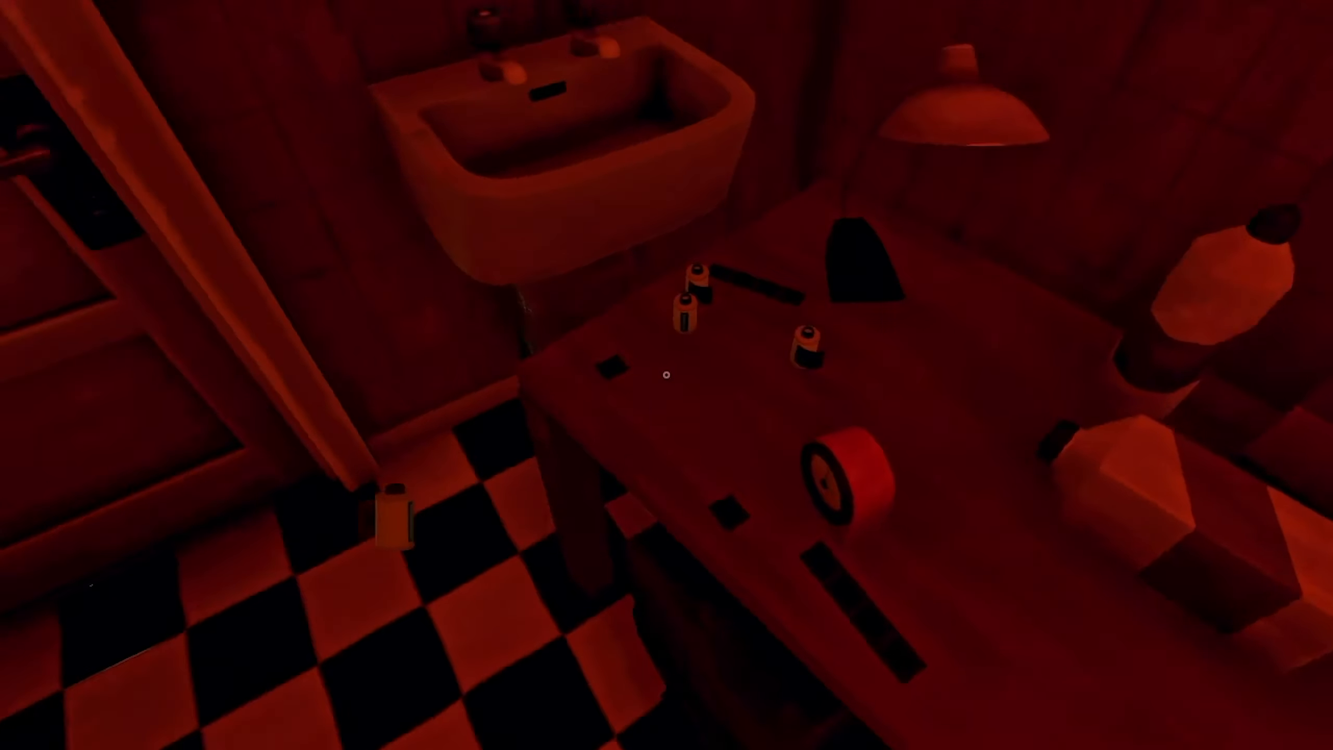
pyautogui.press('w')
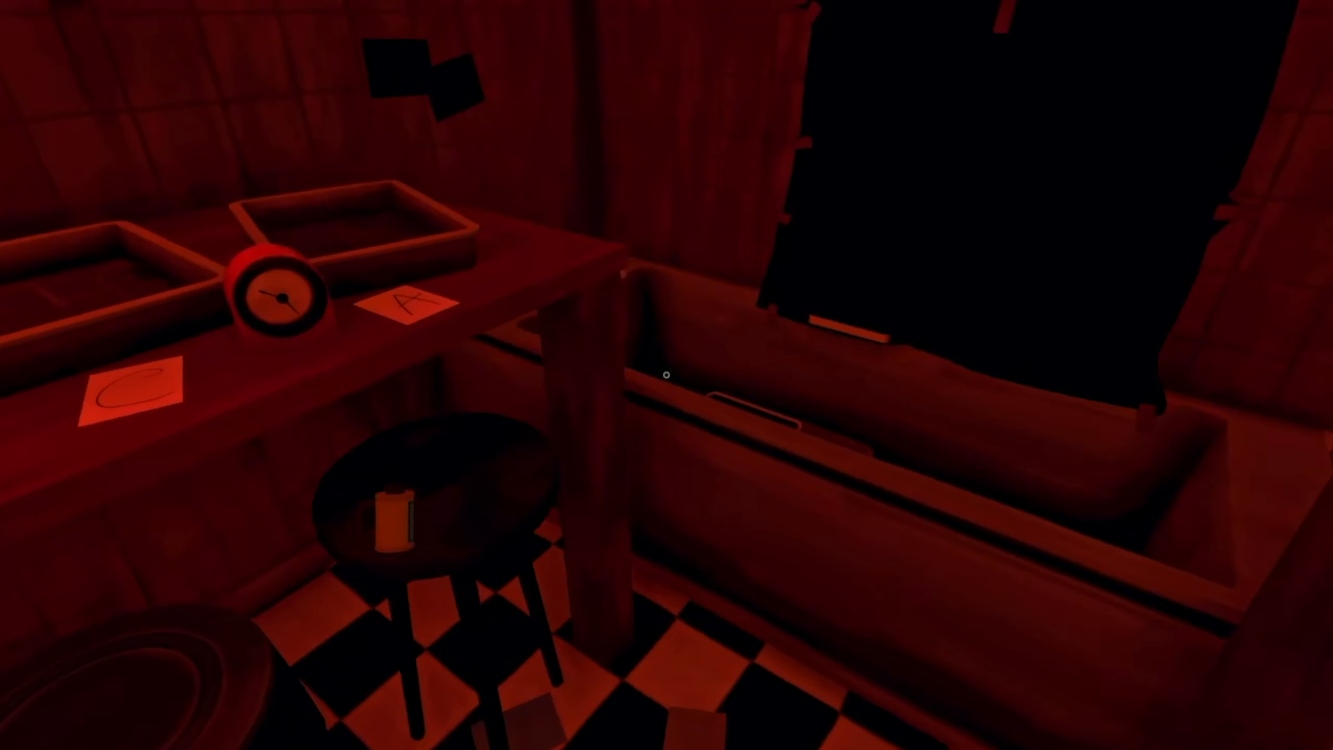
pyautogui.press('w')
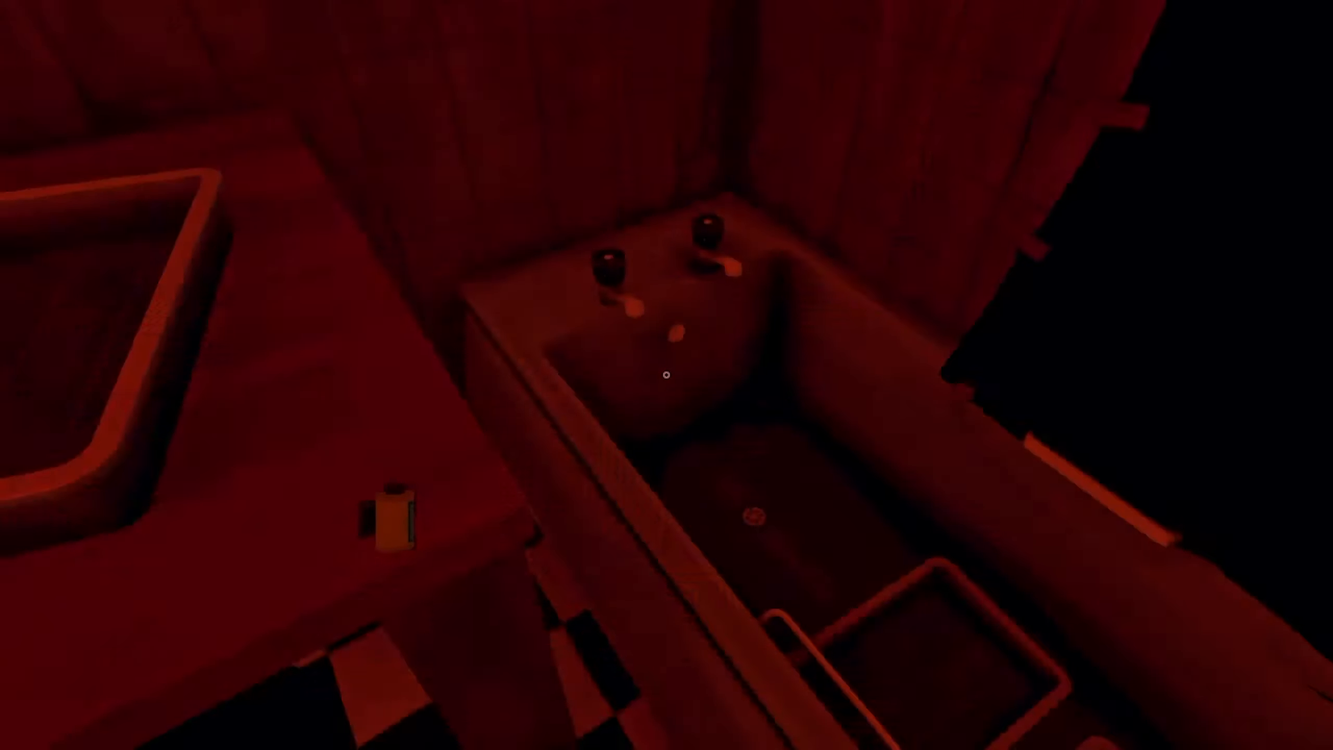
pyautogui.press('w')
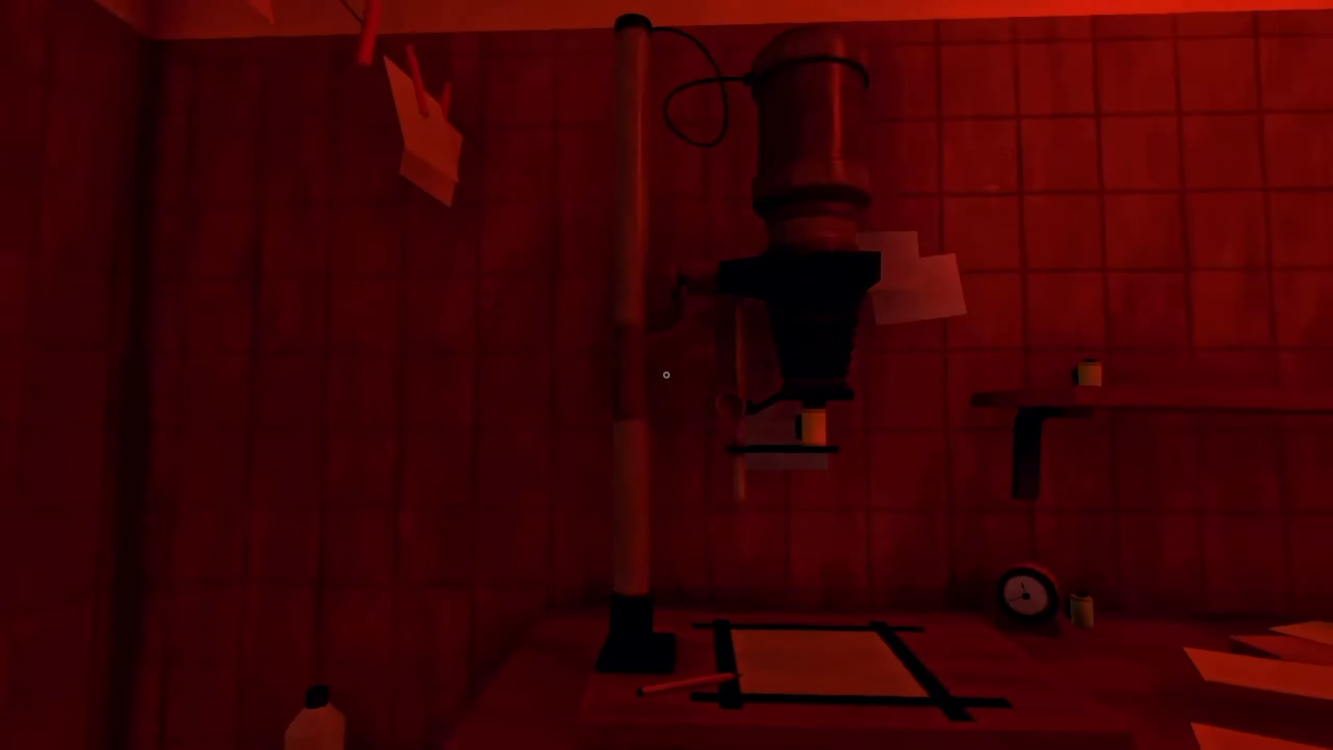
# Step: Collect the photo from the trays, leave the darkroom and play on to the 'Thanks for playing!' screen
pyautogui.press('w')
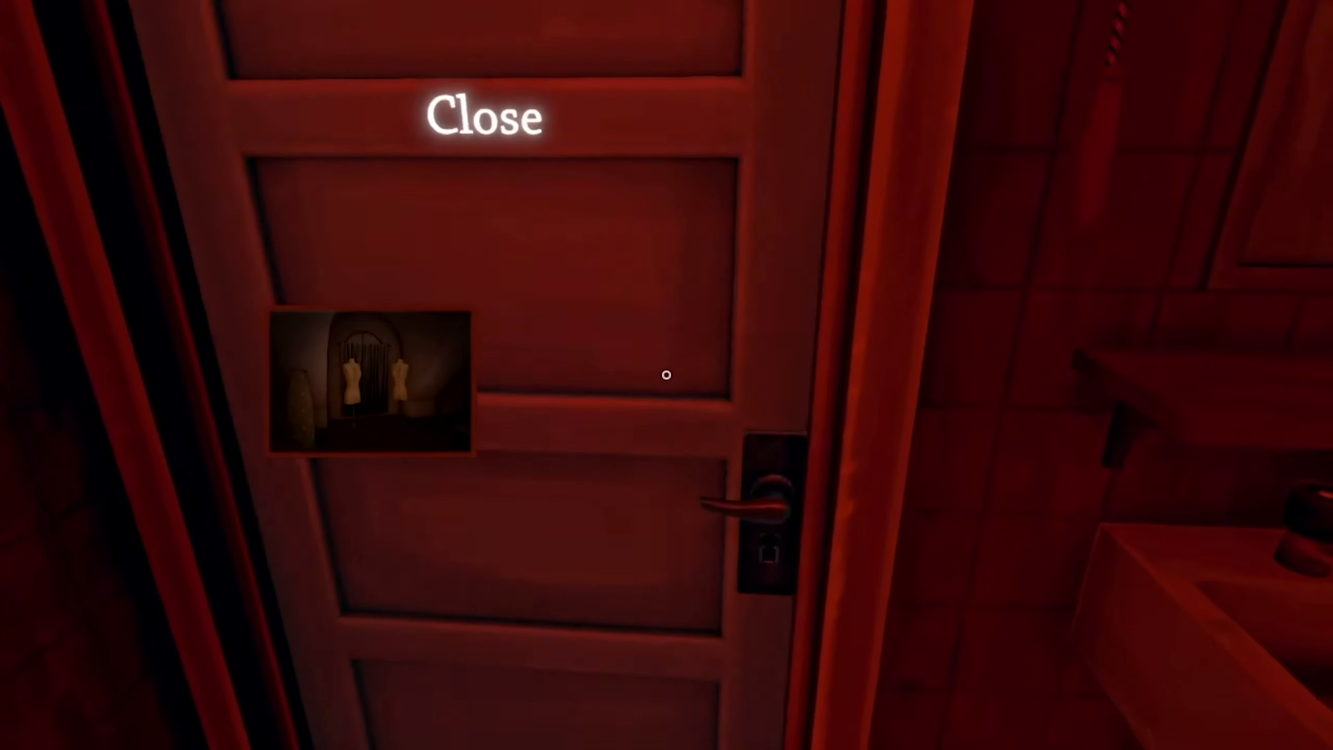
pyautogui.click(667, 375)
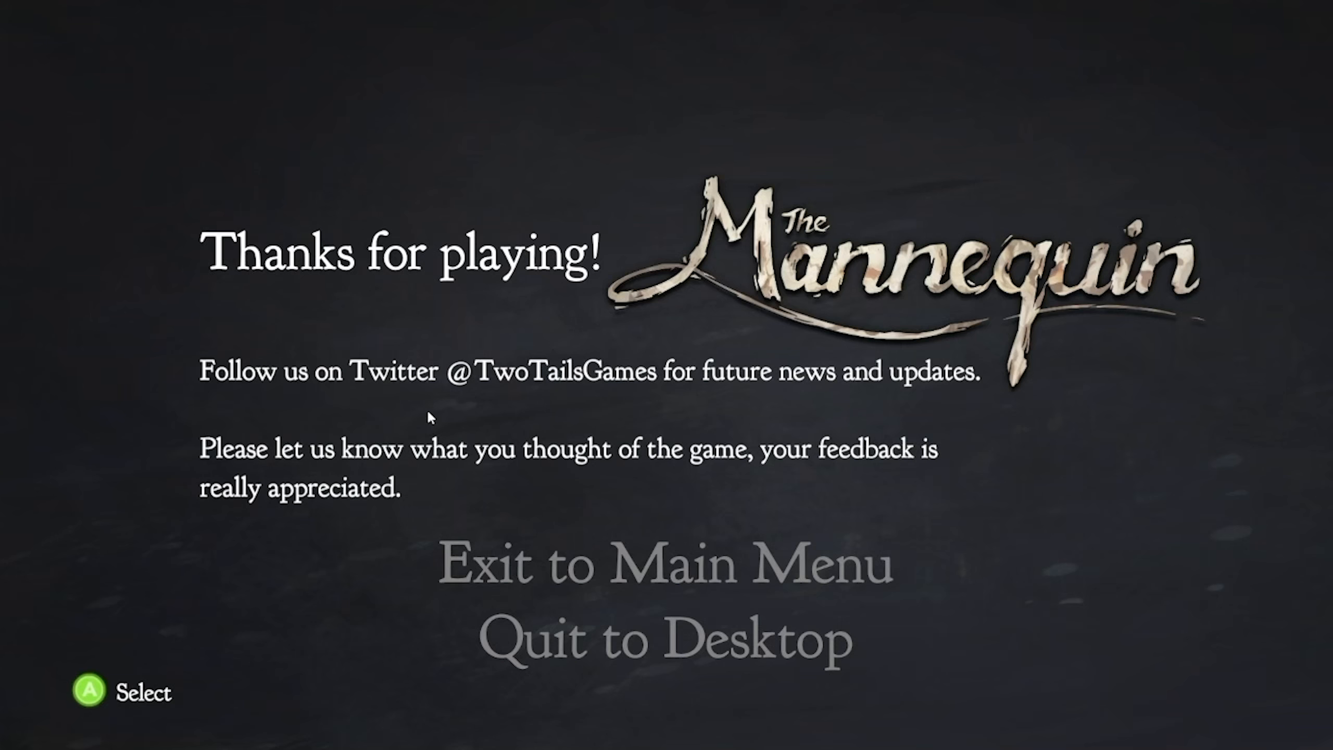
# Step: Quit to desktop, bring up the game's install folder and check its Properties
pyautogui.click(577, 645)
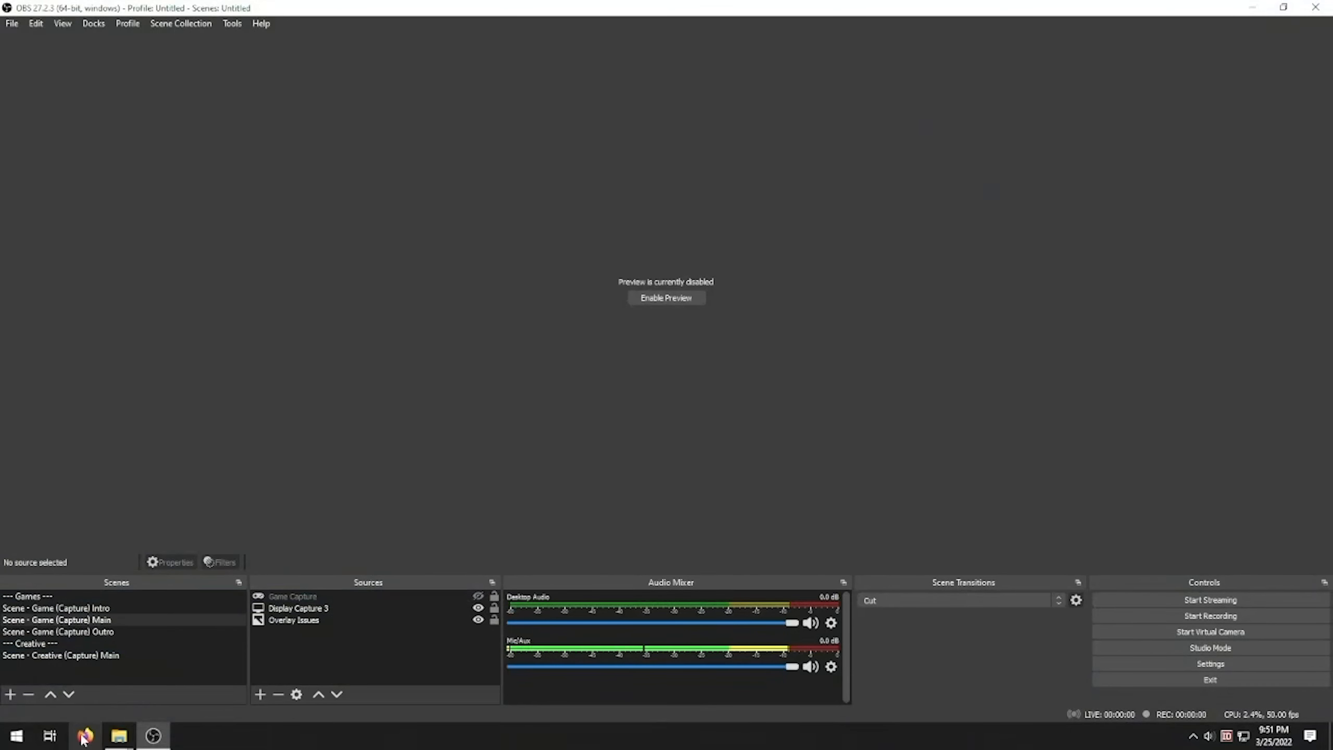
pyautogui.click(120, 738)
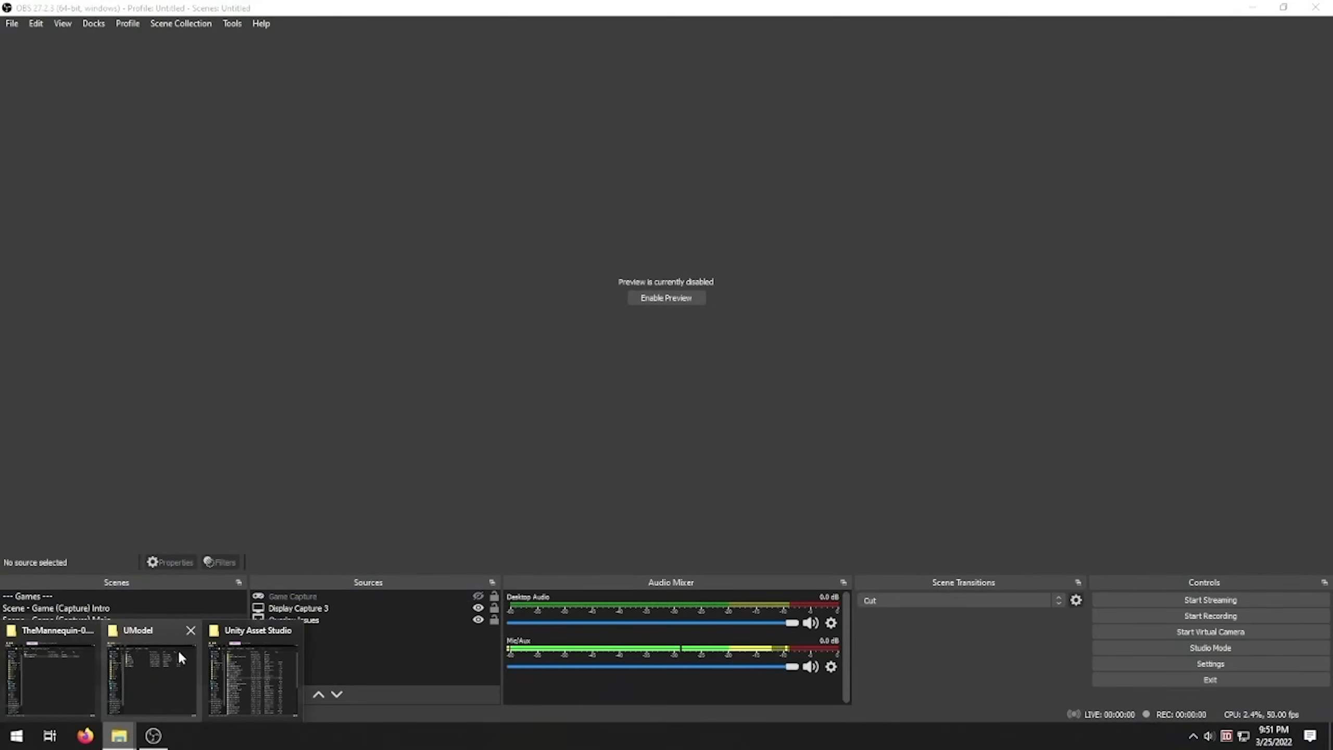
pyautogui.click(59, 668)
pyautogui.rightClick(641, 300)
pyautogui.click(681, 488)
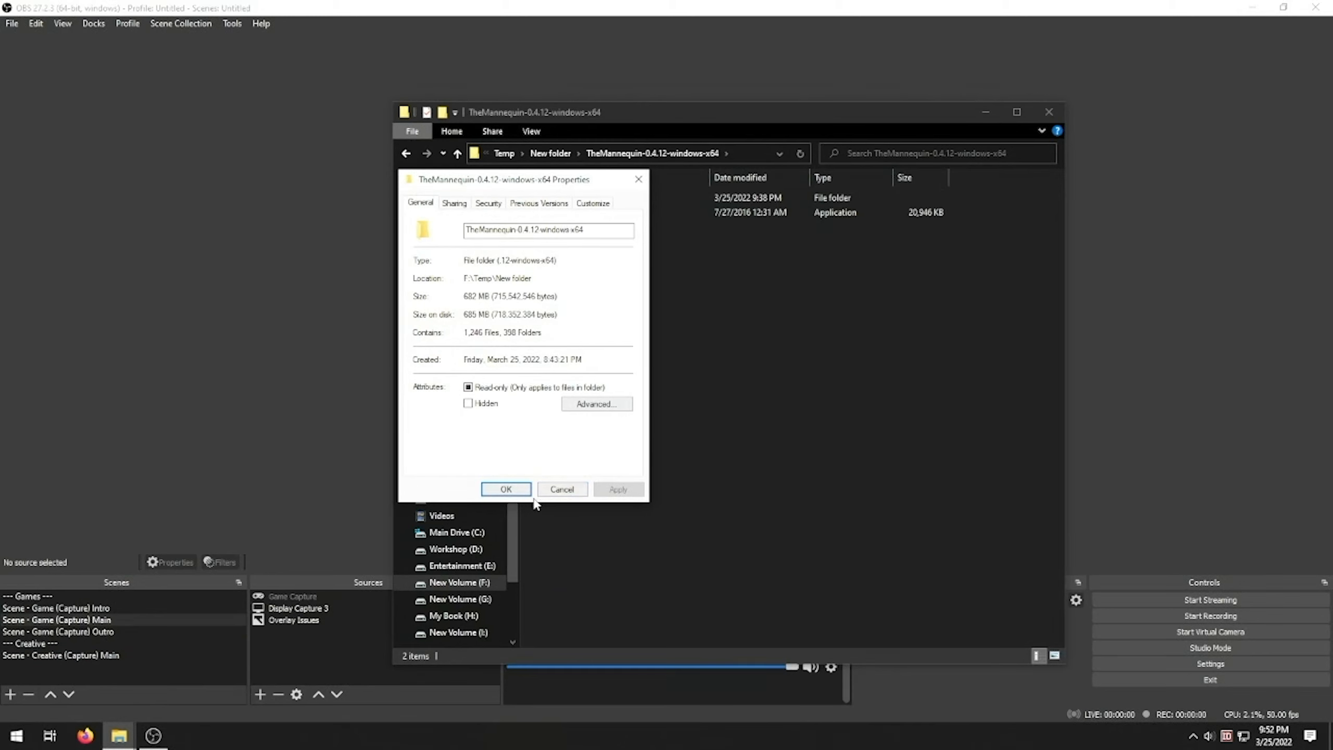
pyautogui.click(563, 489)
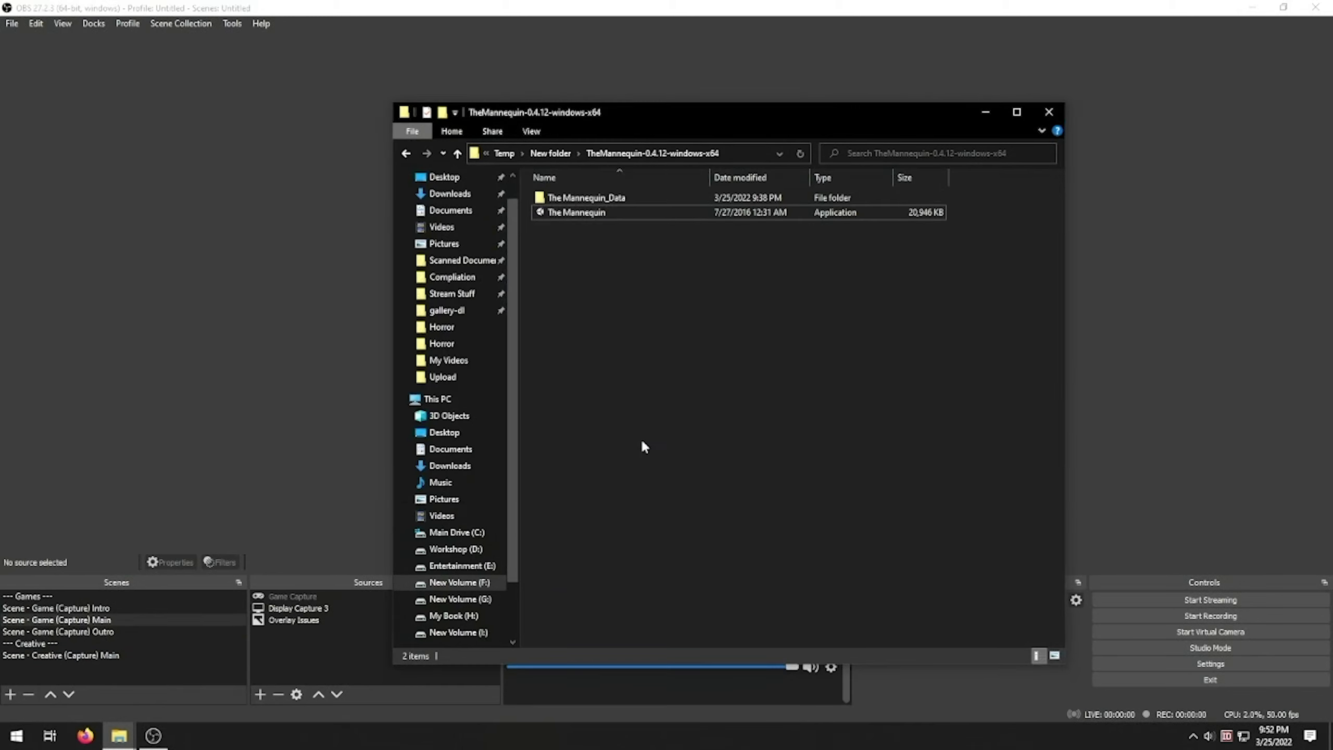
# Step: Enter The Mannequin_Data folder and switch to the Unity Asset Studio folder window
pyautogui.doubleClick(575, 198)
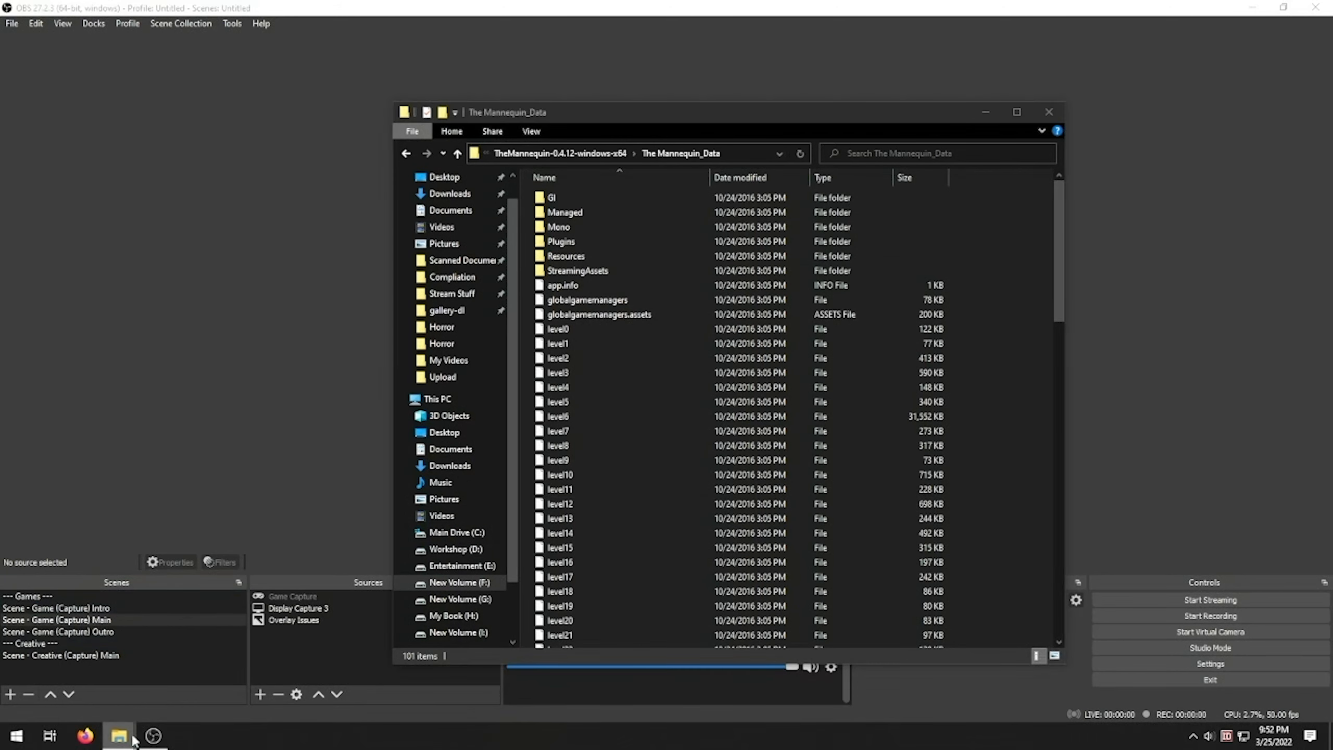
pyautogui.click(268, 636)
# Step: Launch AssetStudioGUI, load the game data, filter to Mesh assets and sort by size largest first
pyautogui.doubleClick(562, 301)
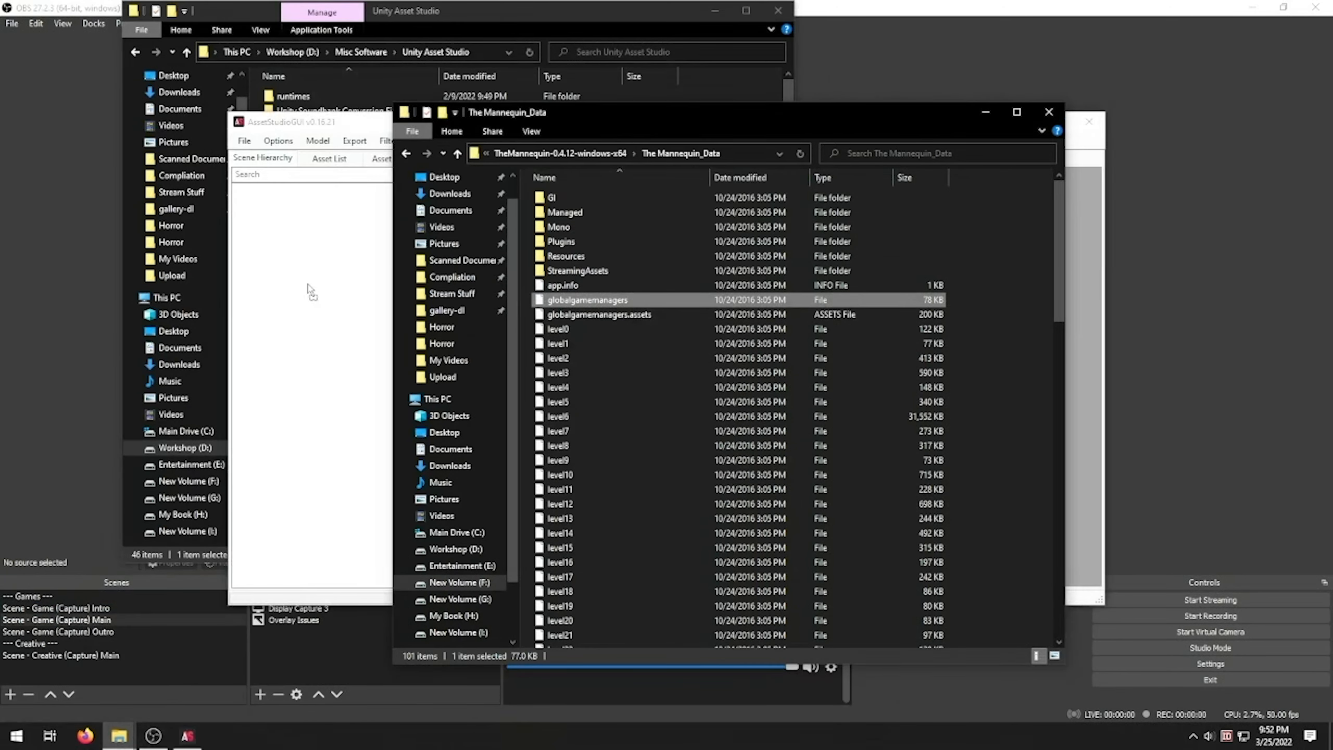
pyautogui.click(306, 264)
pyautogui.click(399, 141)
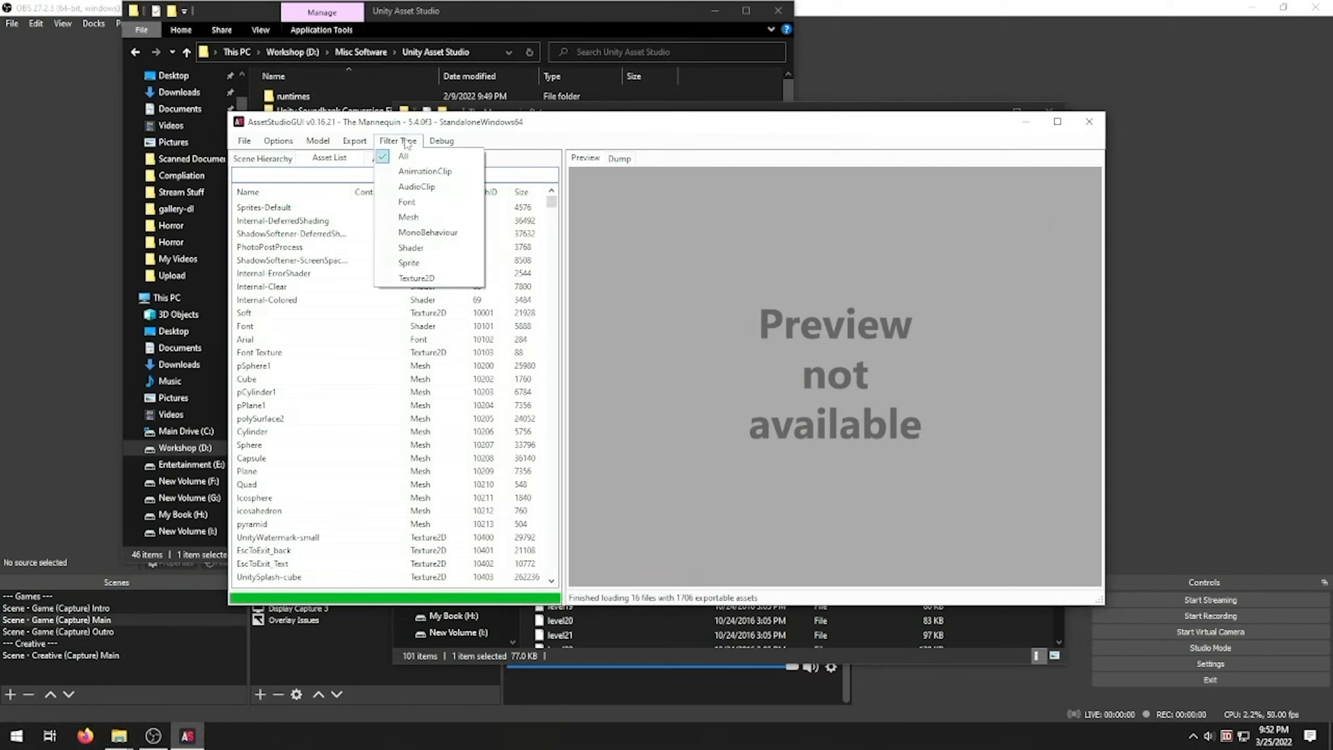
pyautogui.click(420, 216)
pyautogui.click(1057, 120)
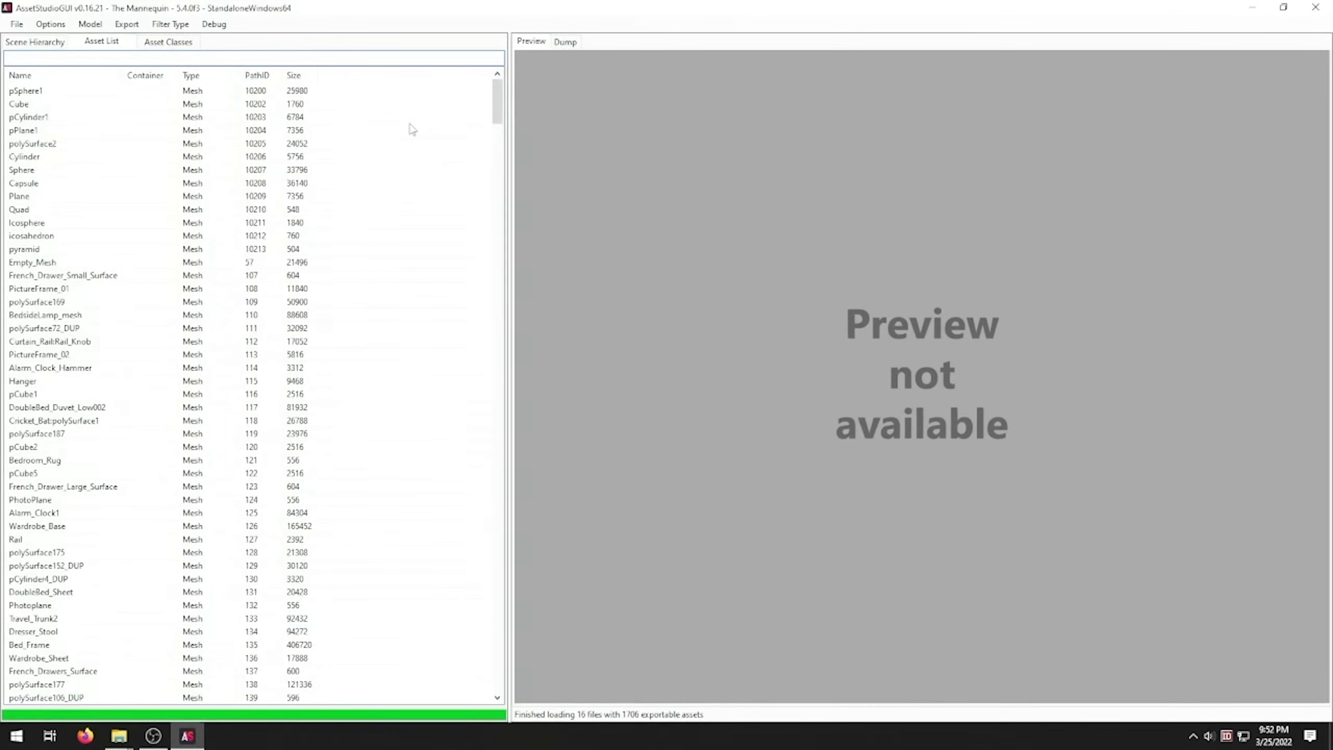
pyautogui.click(296, 76)
pyautogui.click(295, 80)
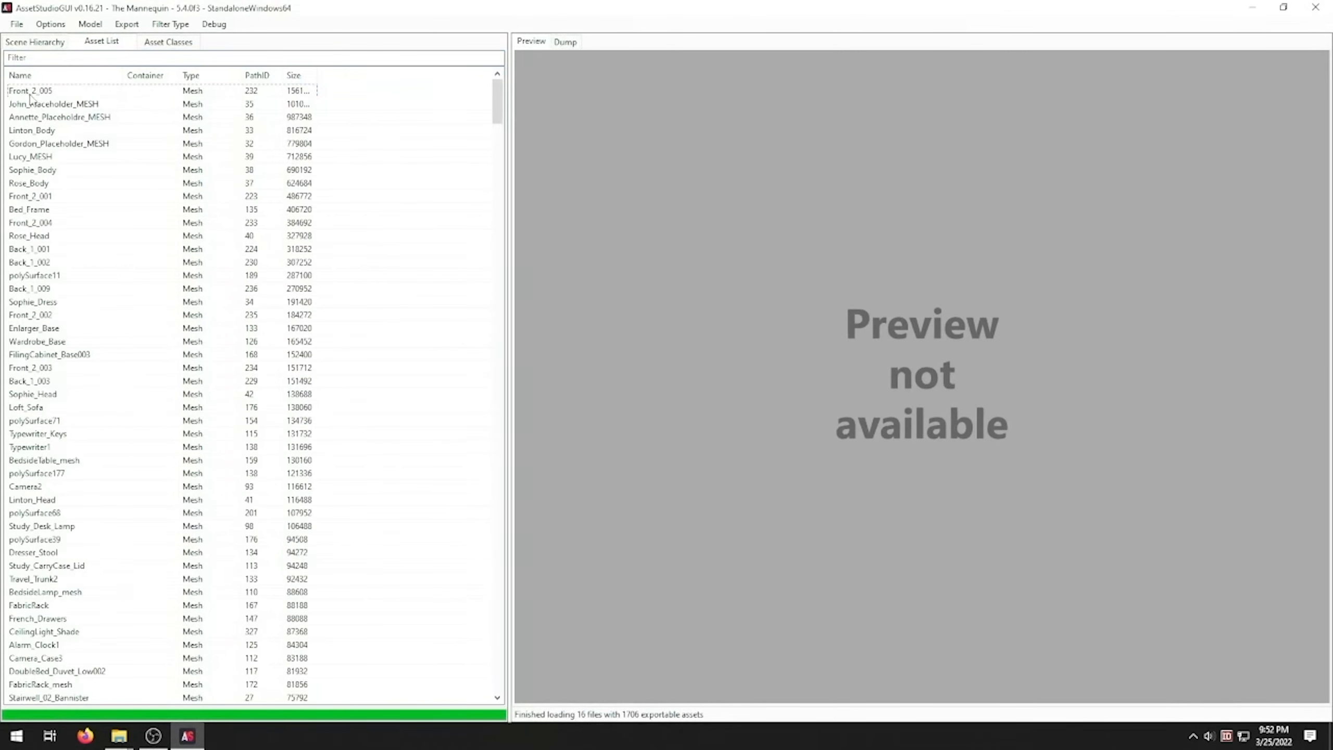
# Step: Preview the top character meshes, rotating John_Placeholder_MESH and Annette_Placeholdre_MESH in 3D
pyautogui.click(31, 95)
pyautogui.press('Down')
pyautogui.press('Down')
pyautogui.press('Up')
pyautogui.moveTo(1017, 428); pyautogui.dragTo(1050, 467)
pyautogui.press('Down')
pyautogui.moveTo(780, 353)
pyautogui.mouseDown()
pyautogui.moveTo(963, 295)
pyautogui.moveTo(938, 304)
pyautogui.moveTo(1037, 450)
pyautogui.moveTo(916, 415)
pyautogui.mouseUp()
# Step: Step through Gordon, Lucy, Sophie_Body and Rose_Body meshes, rotating Gordon and Rose in the preview
pyautogui.press('Down')
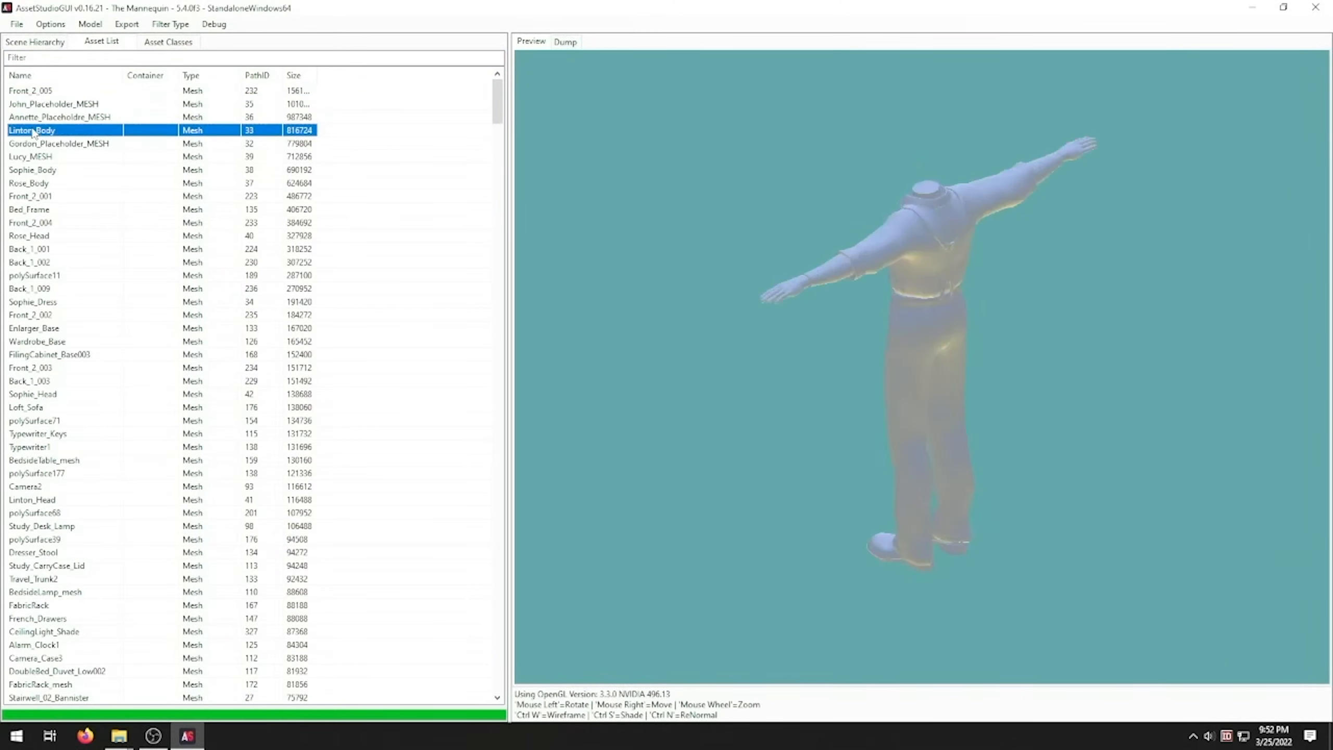
pyautogui.press('Down')
pyautogui.press('Down')
pyautogui.press('Up')
pyautogui.moveTo(719, 356); pyautogui.dragTo(996, 451)
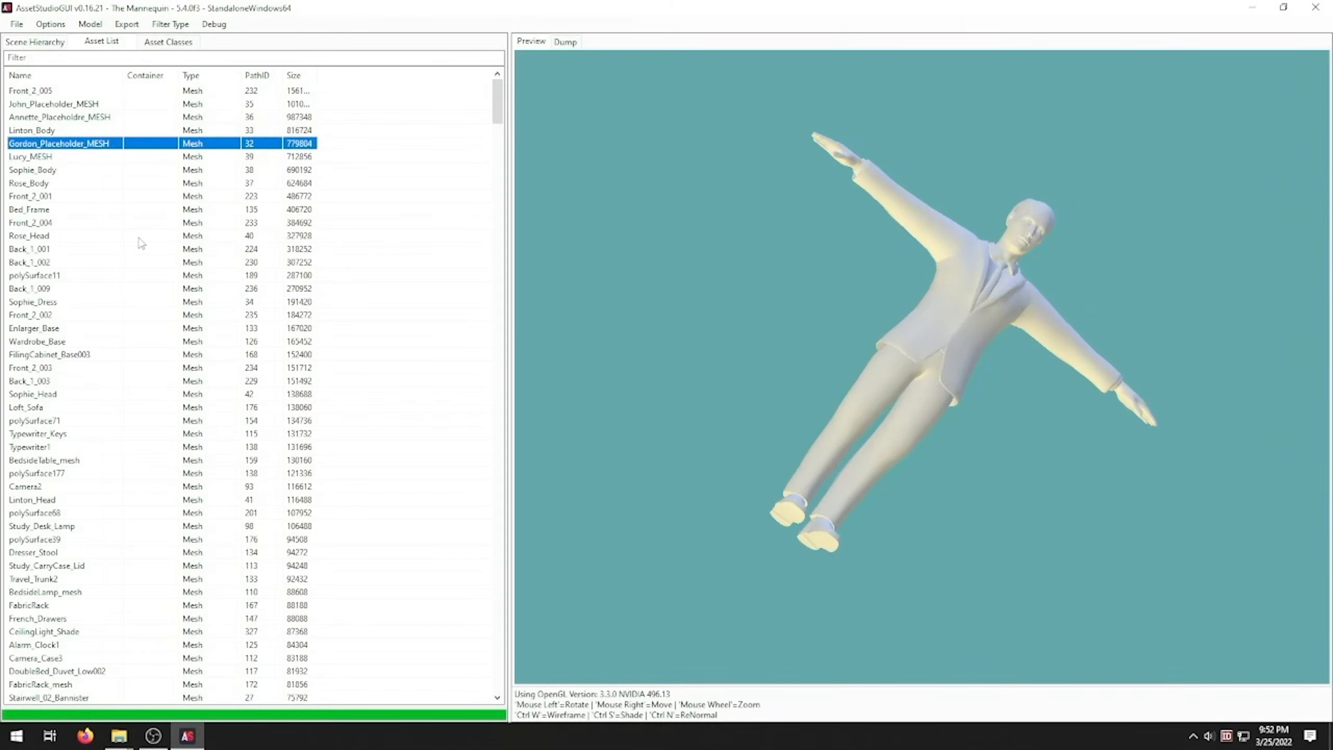
pyautogui.press('Down')
pyautogui.press('Down')
pyautogui.press('Down')
pyautogui.press('Up')
pyautogui.press('Down')
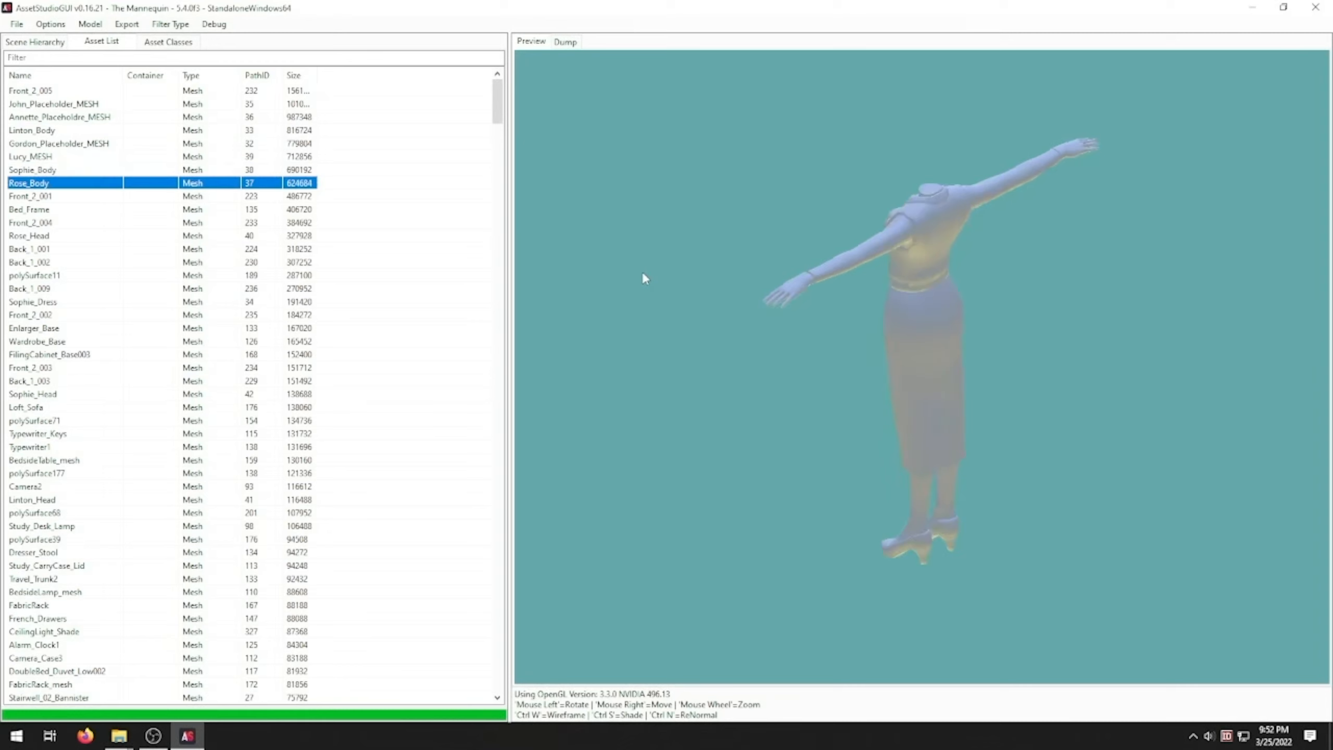
pyautogui.press('Down')
pyautogui.press('Up')
pyautogui.moveTo(642, 271)
pyautogui.mouseDown()
pyautogui.moveTo(849, 339)
pyautogui.moveTo(831, 359)
pyautogui.mouseUp()
# Step: Continue down the list through Sophie_Head to the furniture meshes ending at GrandfatherClock_mesh
pyautogui.press('Down')
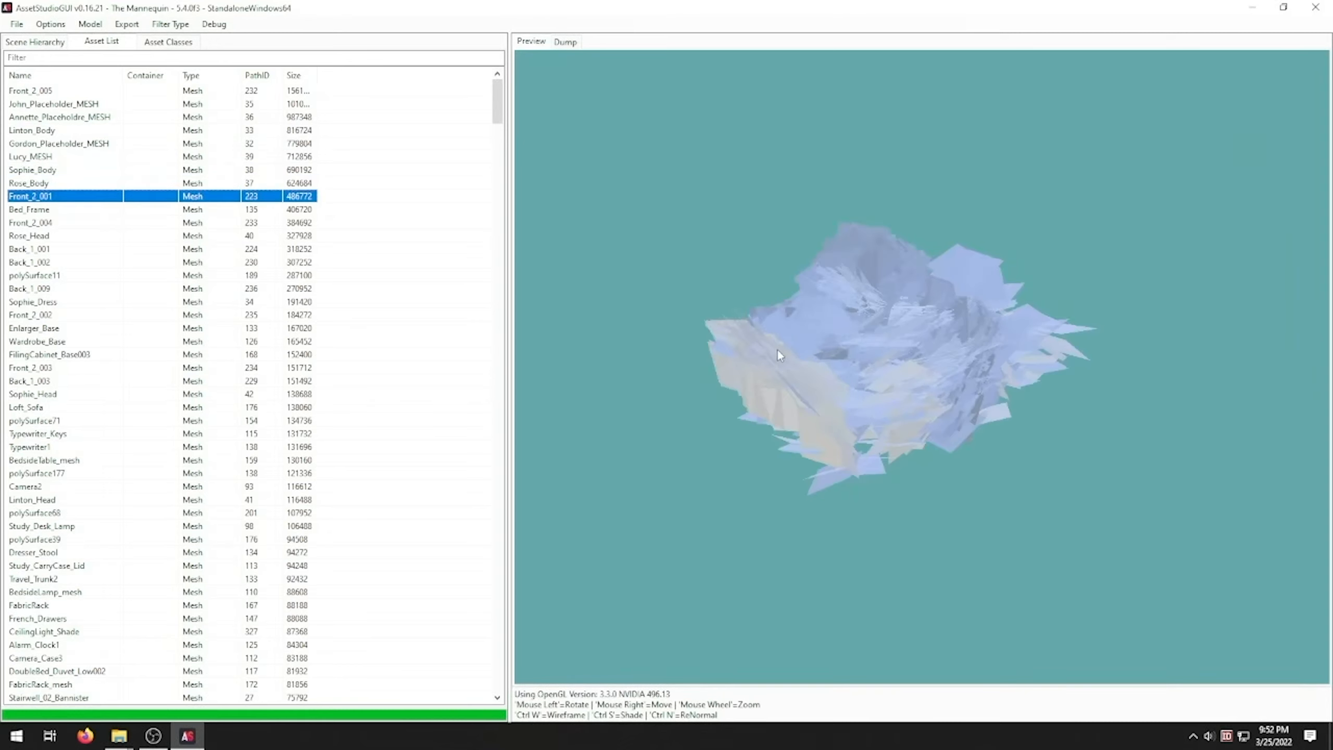
pyautogui.press('Down')
pyautogui.press('Down')
pyautogui.press('Down')
pyautogui.press('Down')
pyautogui.press('Down')
pyautogui.press('Down')
pyautogui.press('Down')
pyautogui.press('Down')
pyautogui.press('Down')
pyautogui.press('Down')
pyautogui.press('Down')
pyautogui.press('Down')
pyautogui.press('Down')
pyautogui.press('Down')
pyautogui.press('Down')
pyautogui.press('Down')
pyautogui.press('Down')
pyautogui.press('Down')
pyautogui.press('Down')
pyautogui.press('Down')
pyautogui.press('Down')
pyautogui.press('Down')
pyautogui.press('Down')
pyautogui.press('Down')
pyautogui.press('Down')
pyautogui.press('Down')
pyautogui.press('Down')
pyautogui.press('Down')
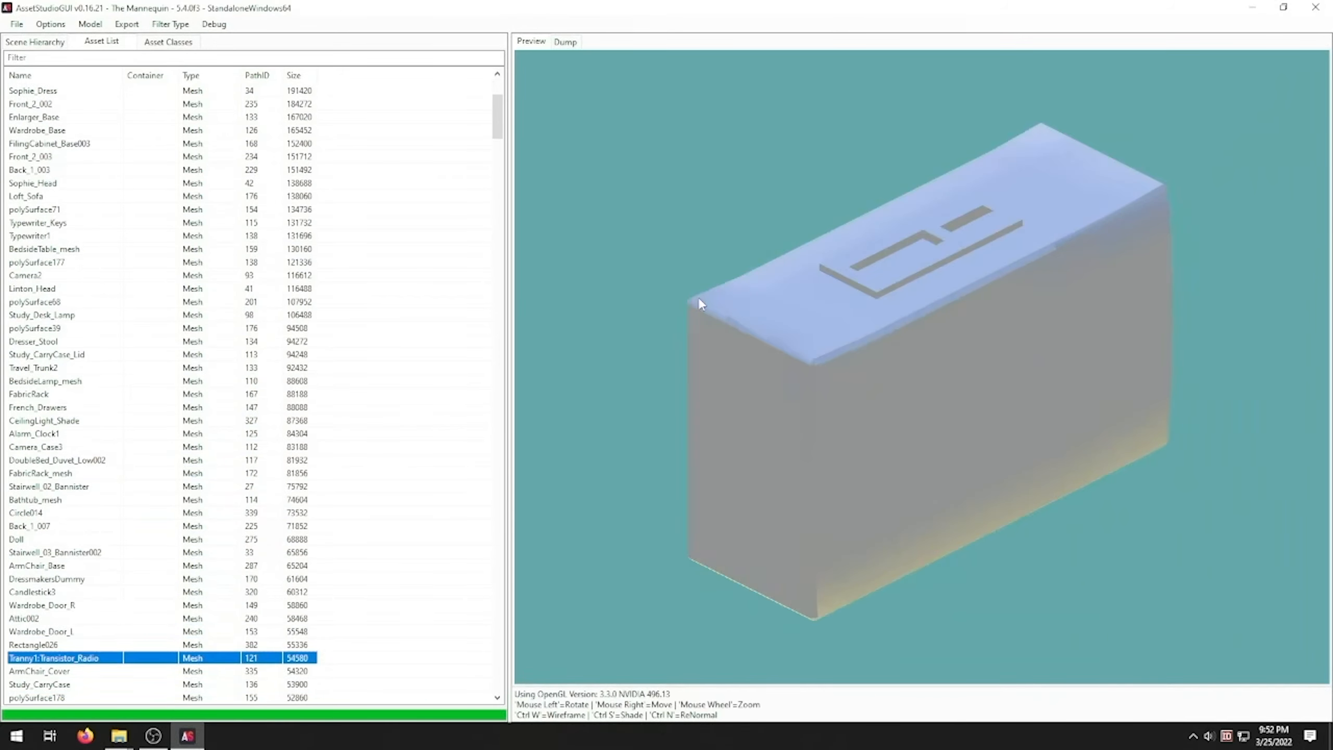
pyautogui.press('Down')
pyautogui.press('Down')
pyautogui.press('Down')
pyautogui.press('Down')
pyautogui.press('Down')
pyautogui.press('Down')
pyautogui.press('Down')
pyautogui.press('Down')
pyautogui.press('Down')
pyautogui.press('Down')
pyautogui.press('Down')
pyautogui.press('Down')
pyautogui.press('Down')
pyautogui.press('Down')
pyautogui.press('Down')
pyautogui.press('Down')
pyautogui.press('Down')
pyautogui.press('Down')
pyautogui.press('Down')
pyautogui.press('Down')
pyautogui.press('Down')
pyautogui.press('Down')
pyautogui.press('Down')
pyautogui.press('Down')
pyautogui.press('Down')
pyautogui.press('Down')
pyautogui.press('Down')
pyautogui.press('Down')
pyautogui.press('Down')
pyautogui.press('Down')
pyautogui.press('Down')
pyautogui.press('Down')
pyautogui.press('Down')
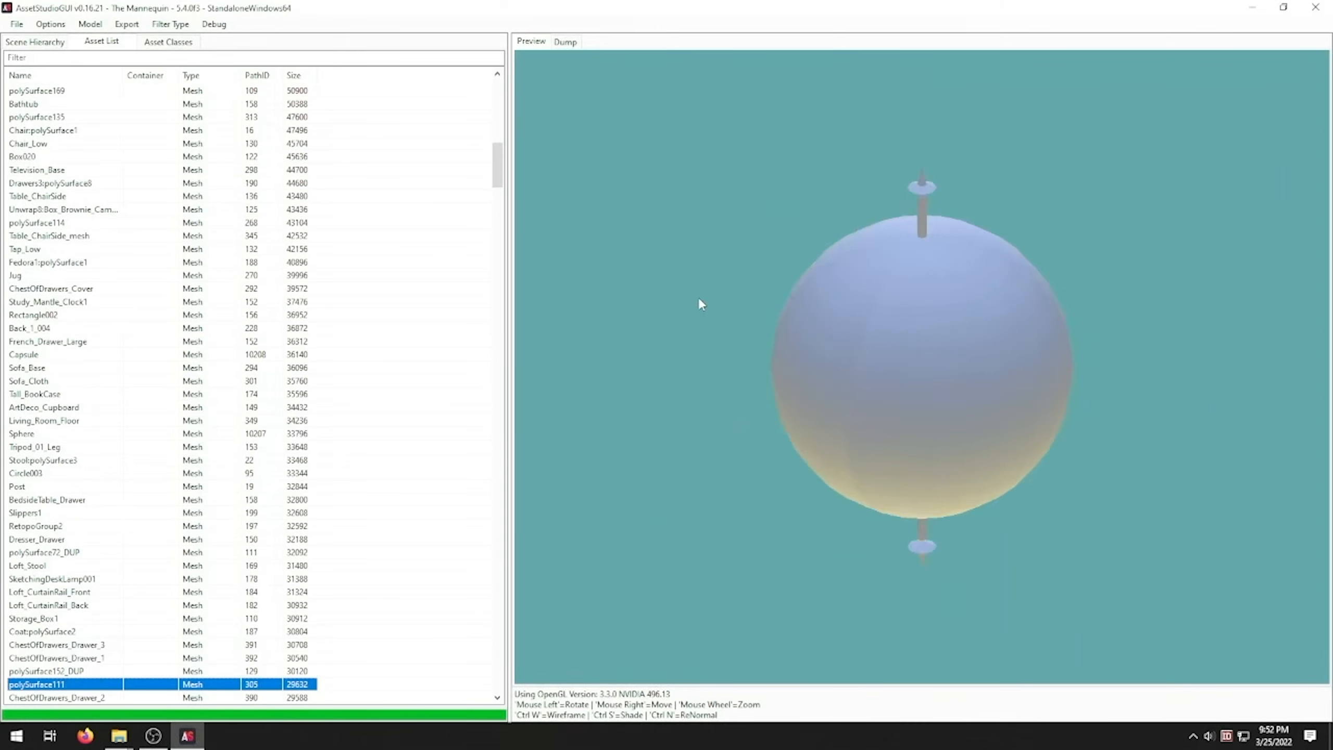
pyautogui.press('Down')
pyautogui.press('Down')
pyautogui.press('Down')
pyautogui.press('Down')
pyautogui.press('Down')
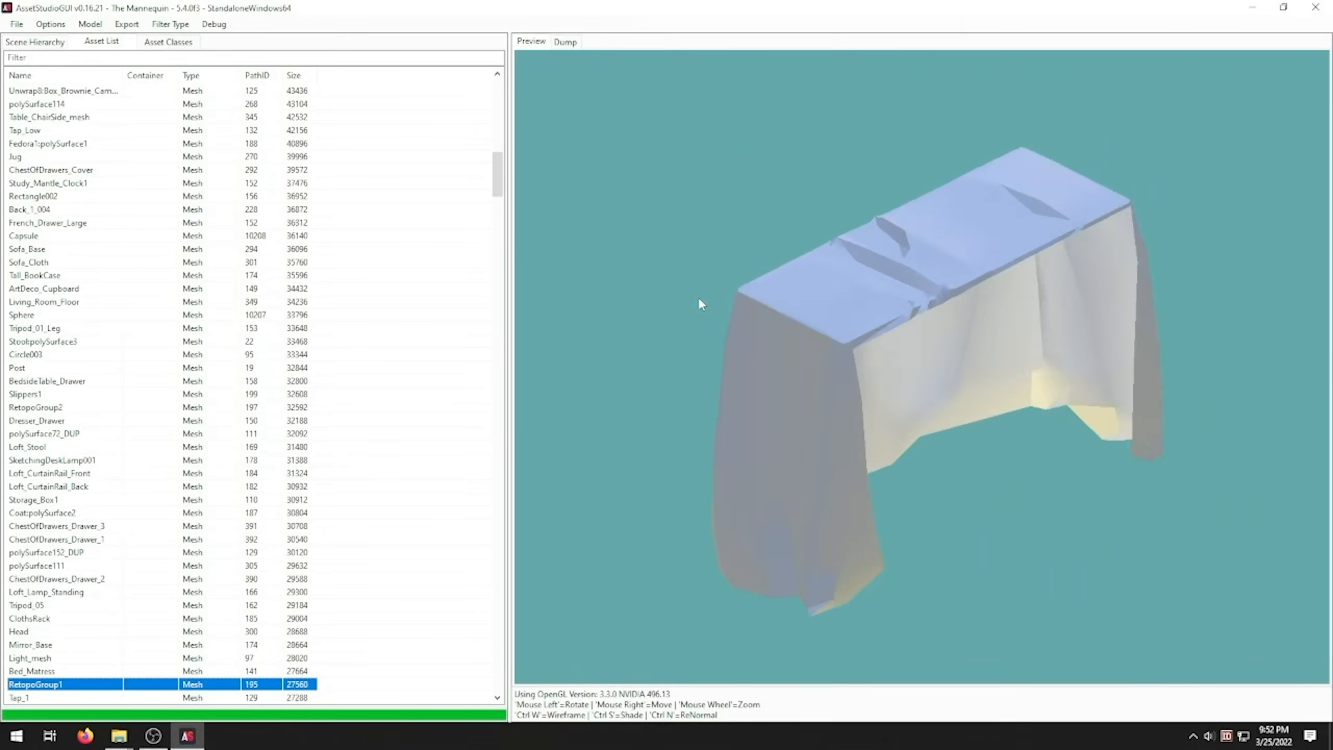
pyautogui.press('Down')
pyautogui.press('Down')
pyautogui.press('Down')
pyautogui.press('Down')
pyautogui.press('Down')
pyautogui.press('Down')
pyautogui.press('Down')
pyautogui.press('Down')
pyautogui.press('Down')
pyautogui.press('Down')
pyautogui.press('Down')
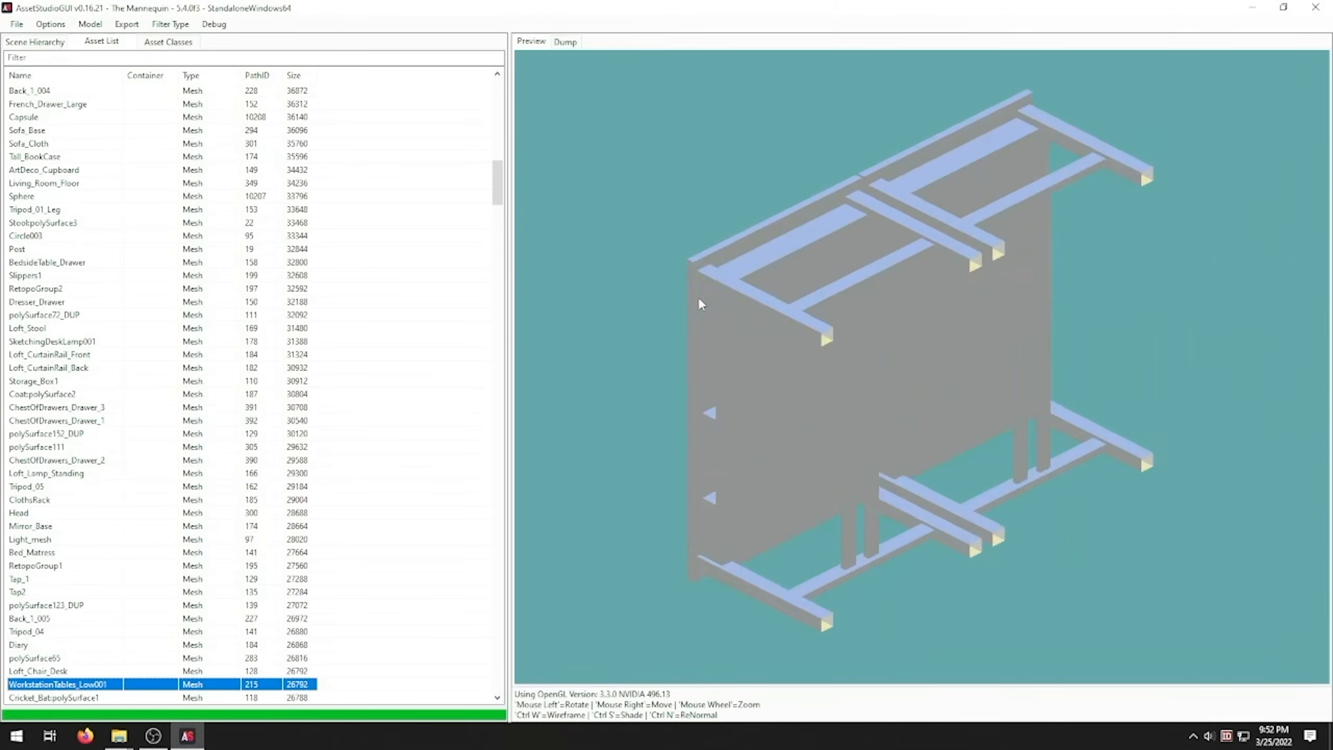
pyautogui.press('Down')
pyautogui.press('Down')
pyautogui.press('Down')
pyautogui.press('Down')
pyautogui.press('Down')
pyautogui.press('Down')
pyautogui.press('Down')
pyautogui.press('Down')
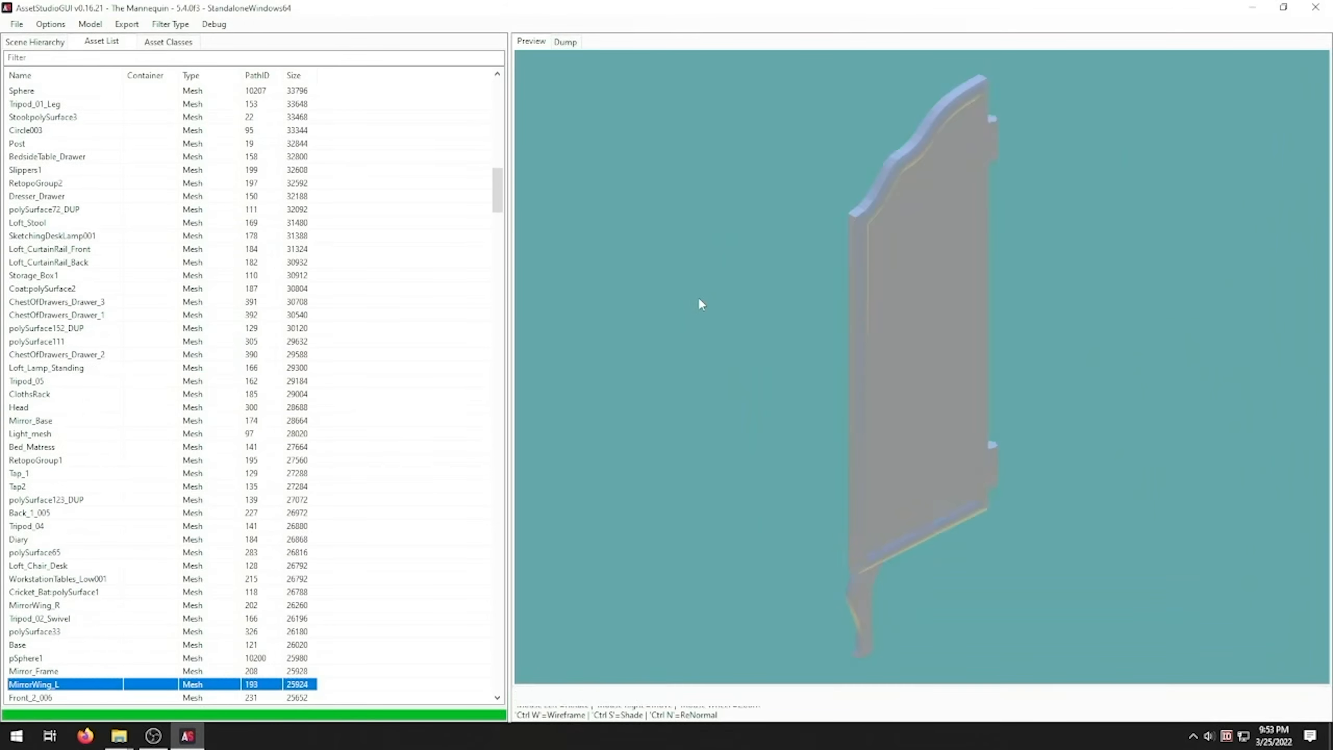
pyautogui.press('Down')
pyautogui.press('Down')
pyautogui.press('Down')
pyautogui.press('Down')
pyautogui.press('Down')
pyautogui.press('Down')
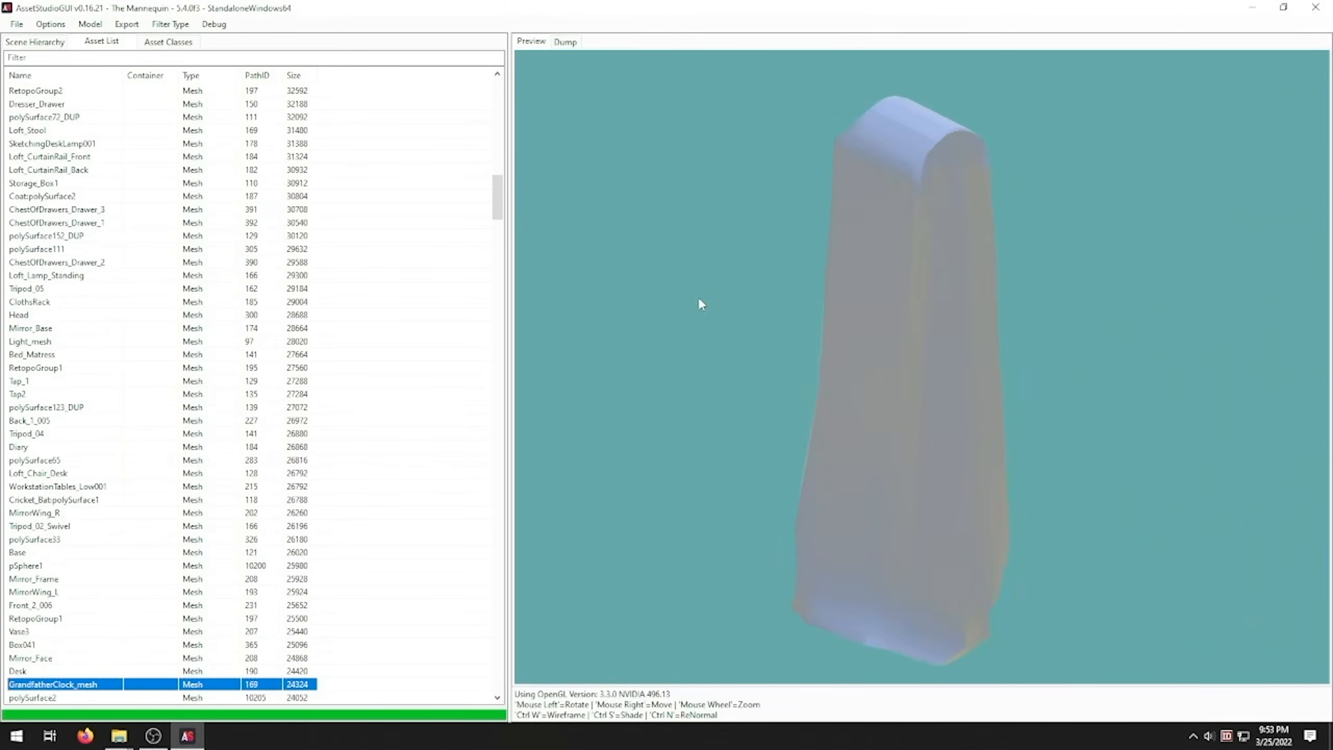